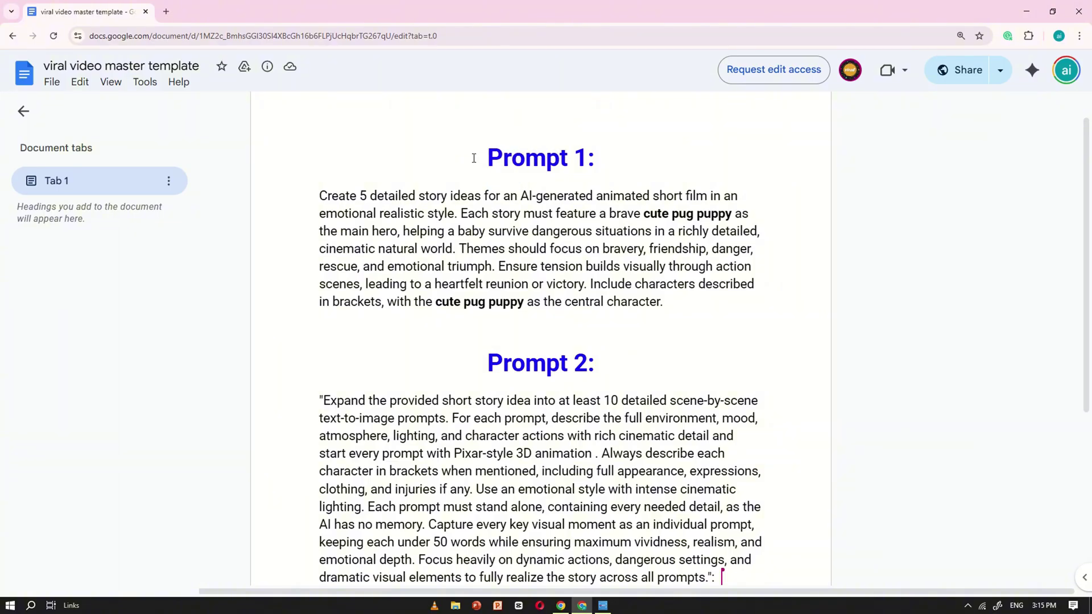
Highlight and review the Prompt 1 and Prompt 2 headings in the template document
left_click_drag(474, 158, 586, 141)
left_click_drag(477, 356, 660, 361)
scroll(637, 356, "down", 4)
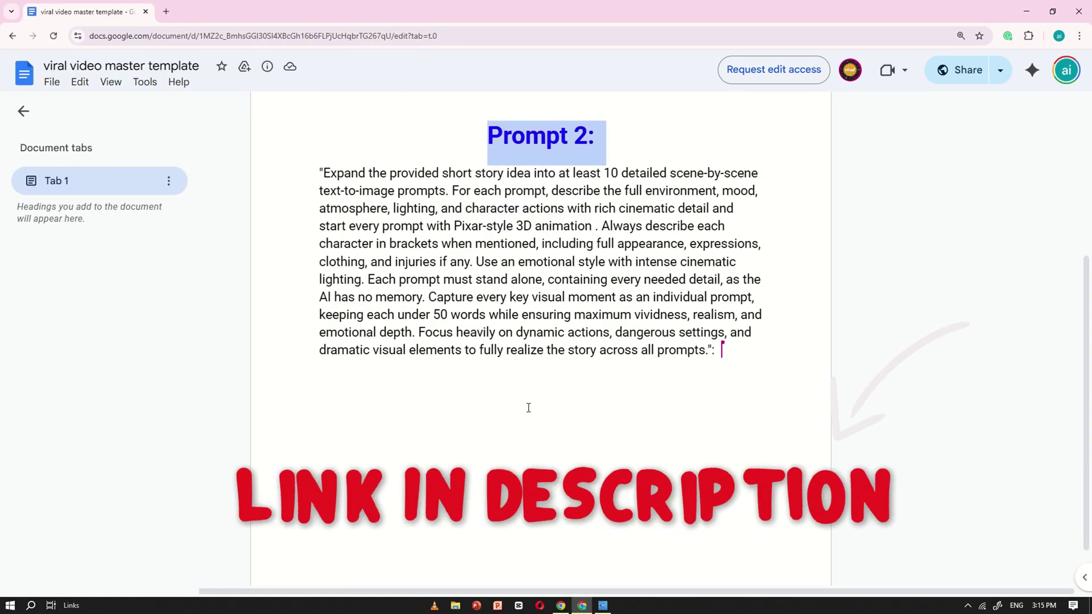
scroll(527, 407, "up", 3)
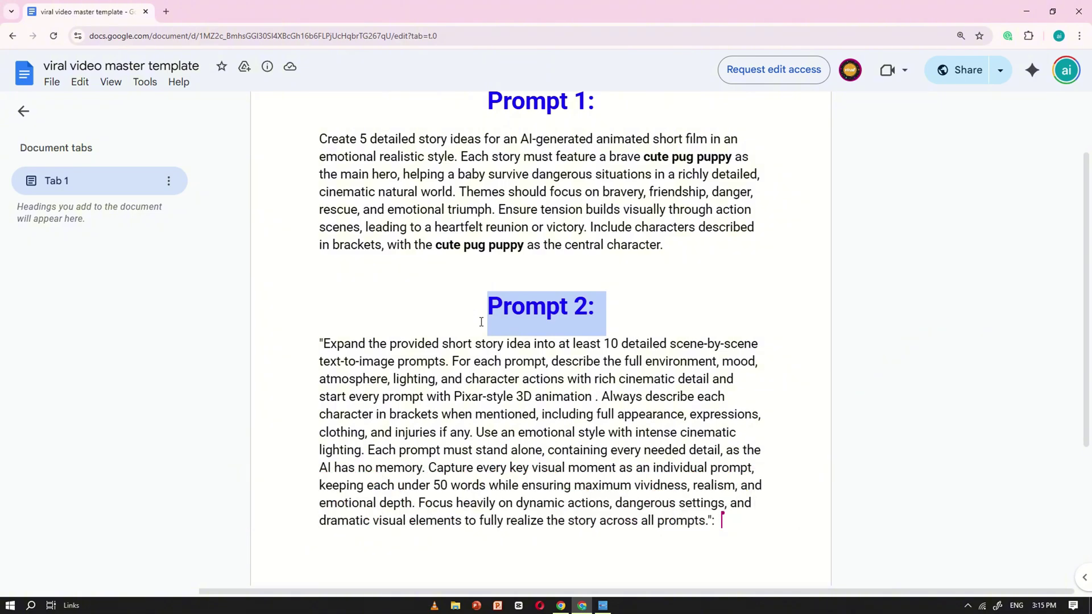
left_click_drag(1083, 214, 1088, 196)
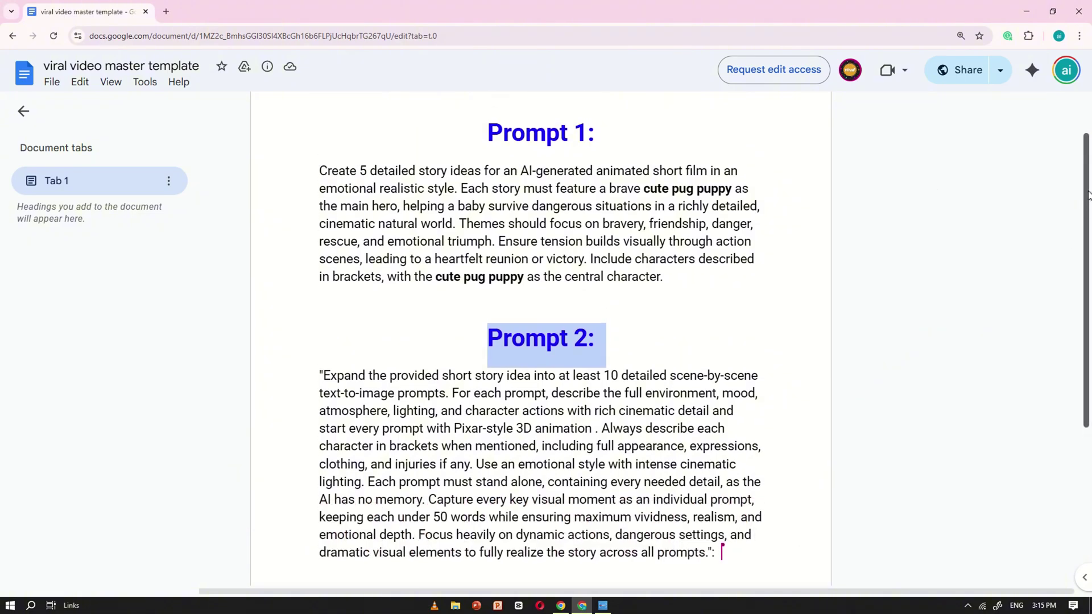
left_click(603, 222)
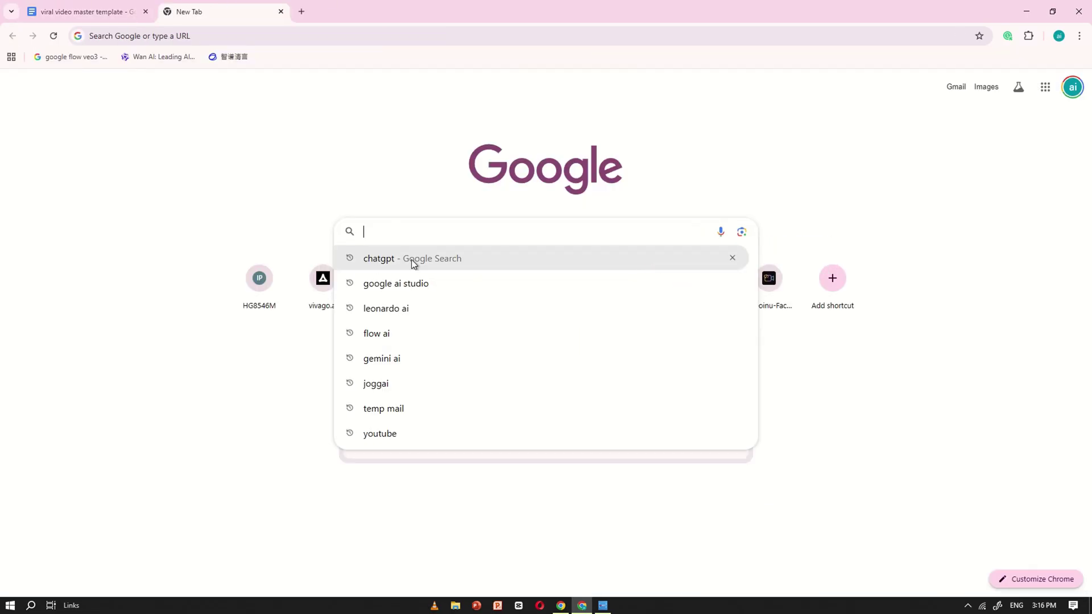
Open ChatGPT from the search results and check the page at normal zoom
left_click(412, 259)
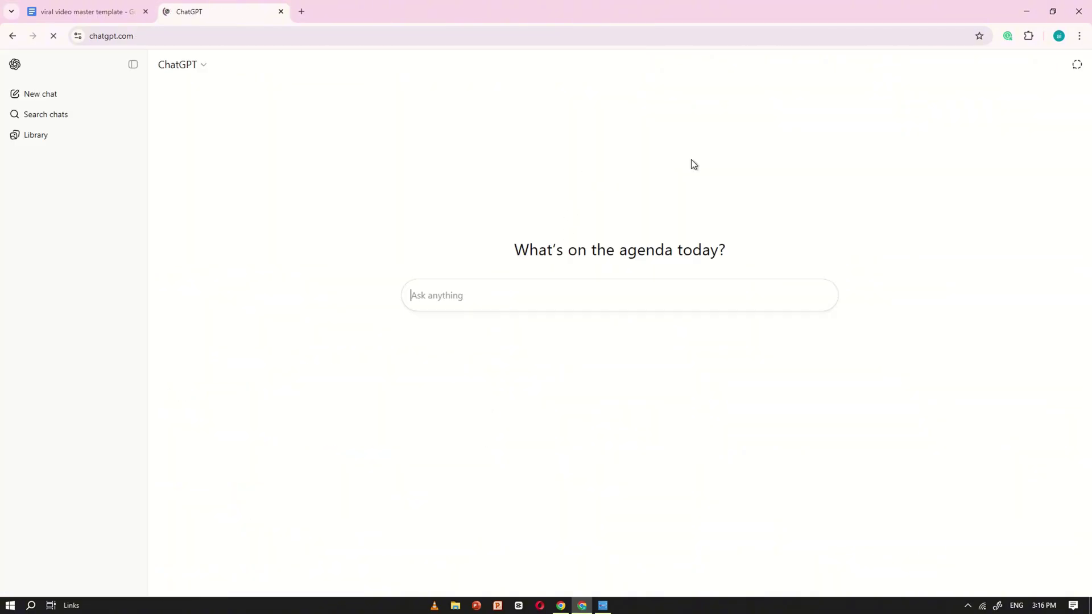
key("ctrl+plus")
key("ctrl+plus")
key("ctrl+plus")
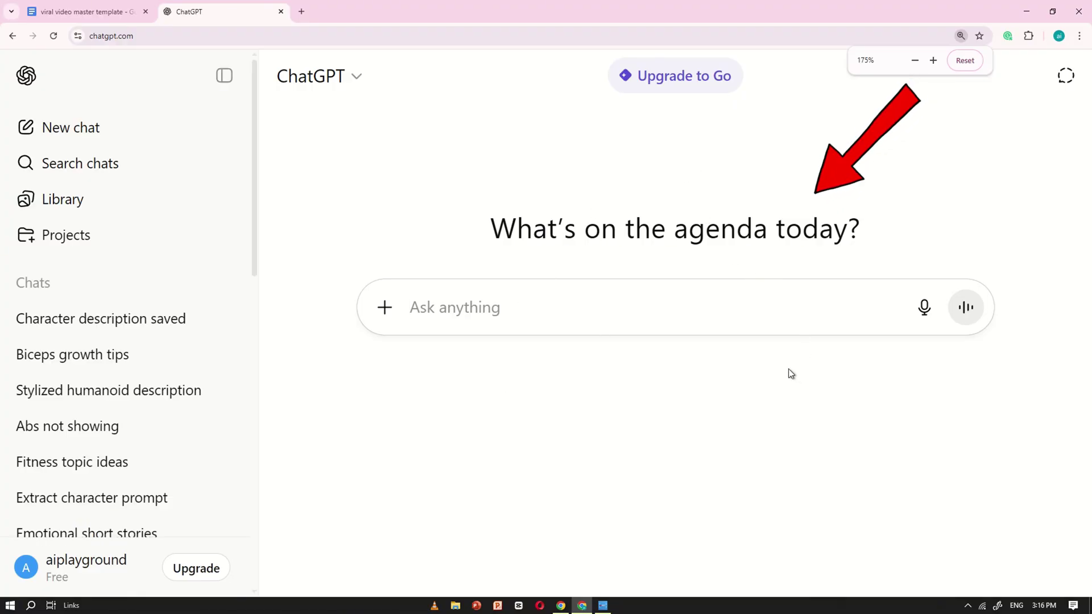
key("ctrl+0")
Copy the Prompt 1 story-idea paragraph from the Doc and send it in ChatGPT
left_click(117, 16)
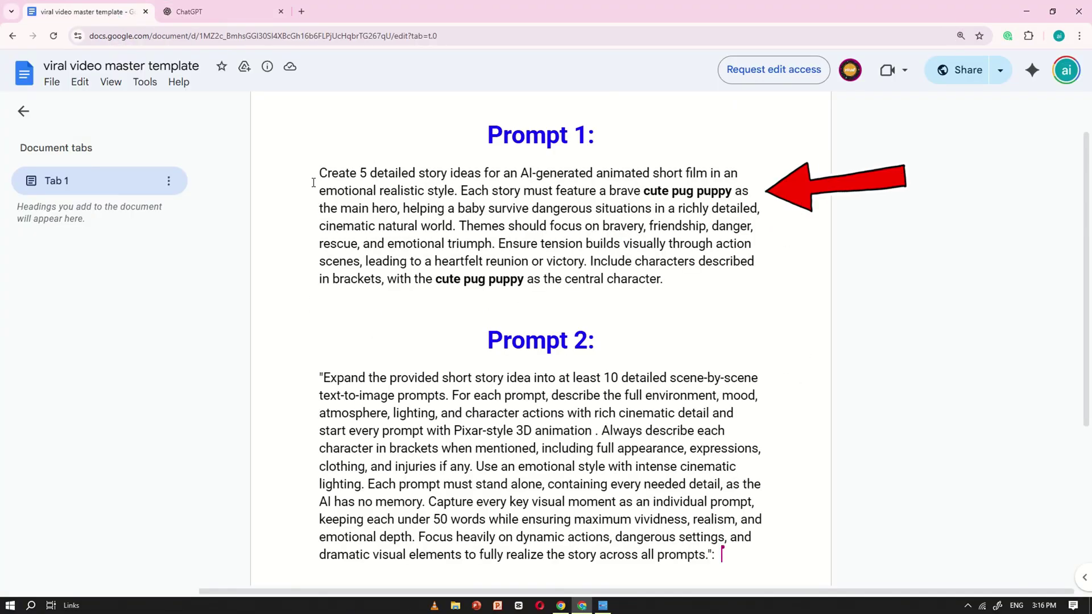
triple_click(363, 170)
right_click(363, 171)
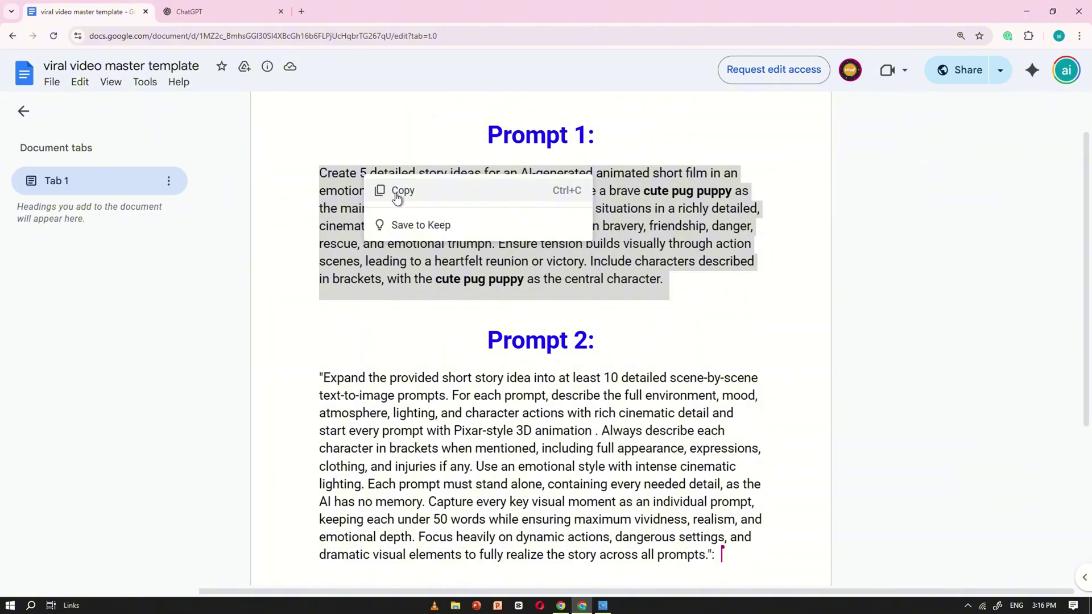
left_click(398, 189)
left_click(213, 16)
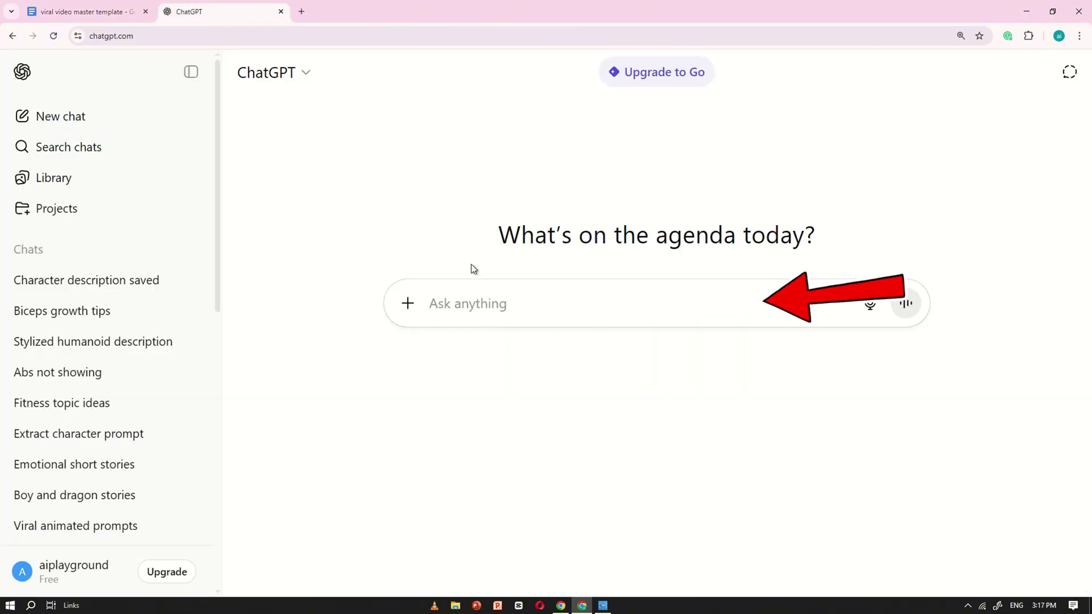
key("ctrl+v")
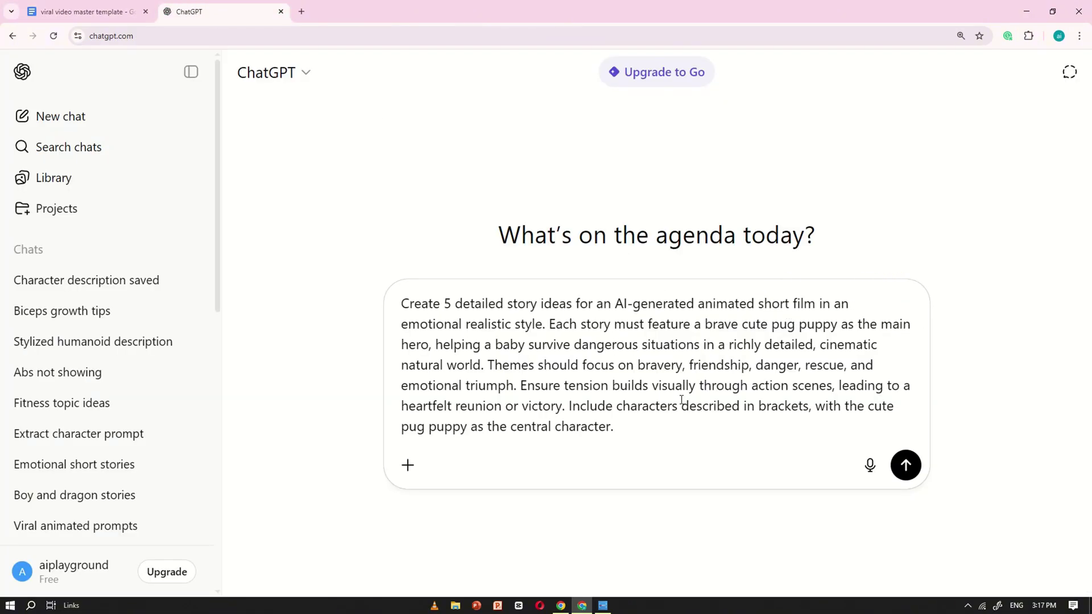
left_click(907, 465)
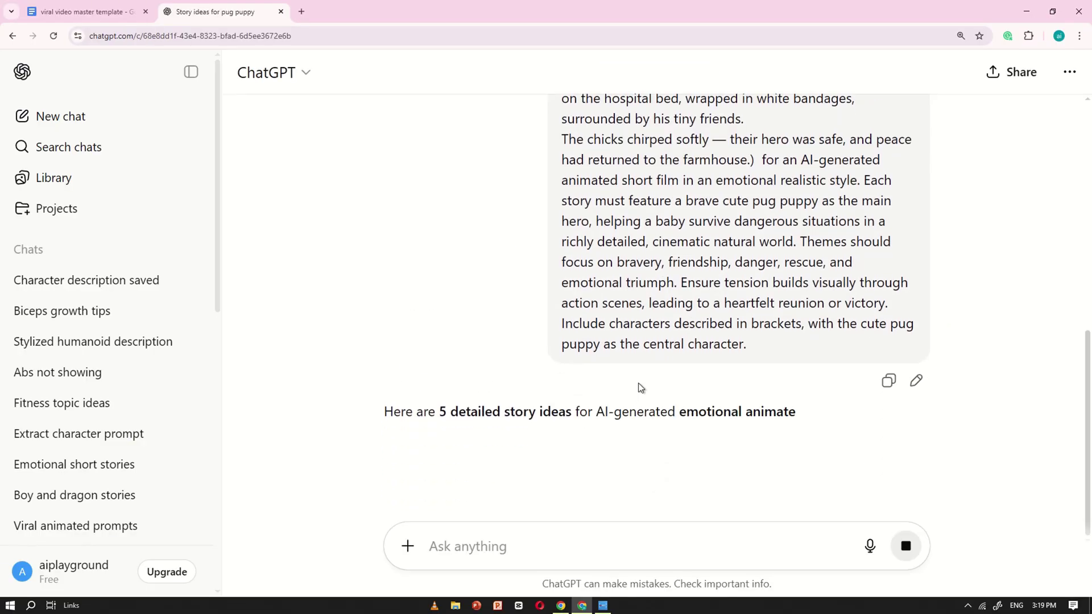
Read through ChatGPT's five pug rescue story ideas at an enlarged zoom
scroll(687, 349, "down", 3)
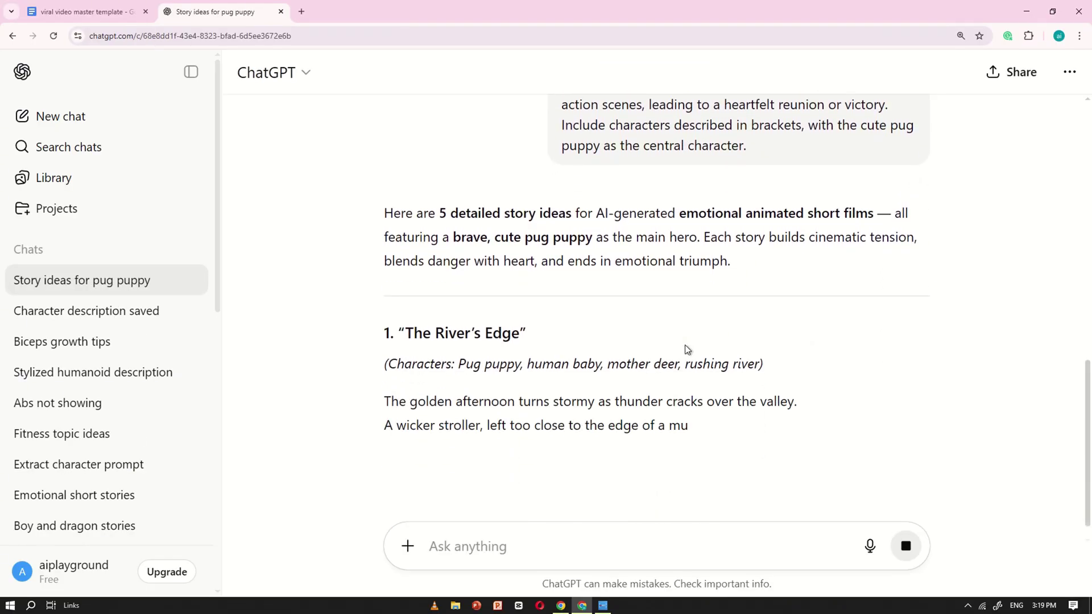
scroll(810, 229, "down", 2)
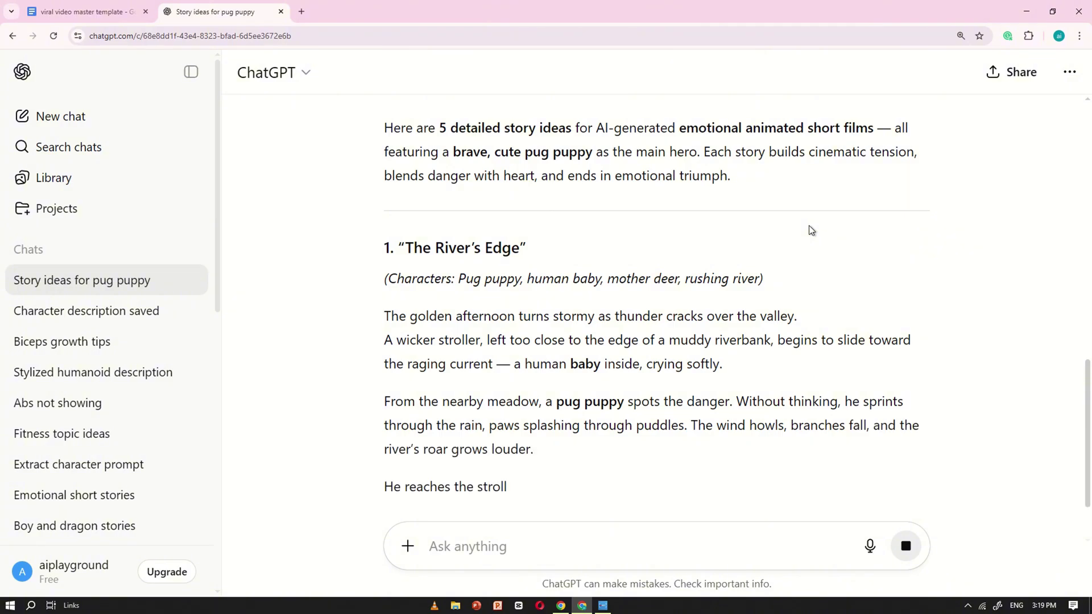
scroll(810, 229, "down", 2)
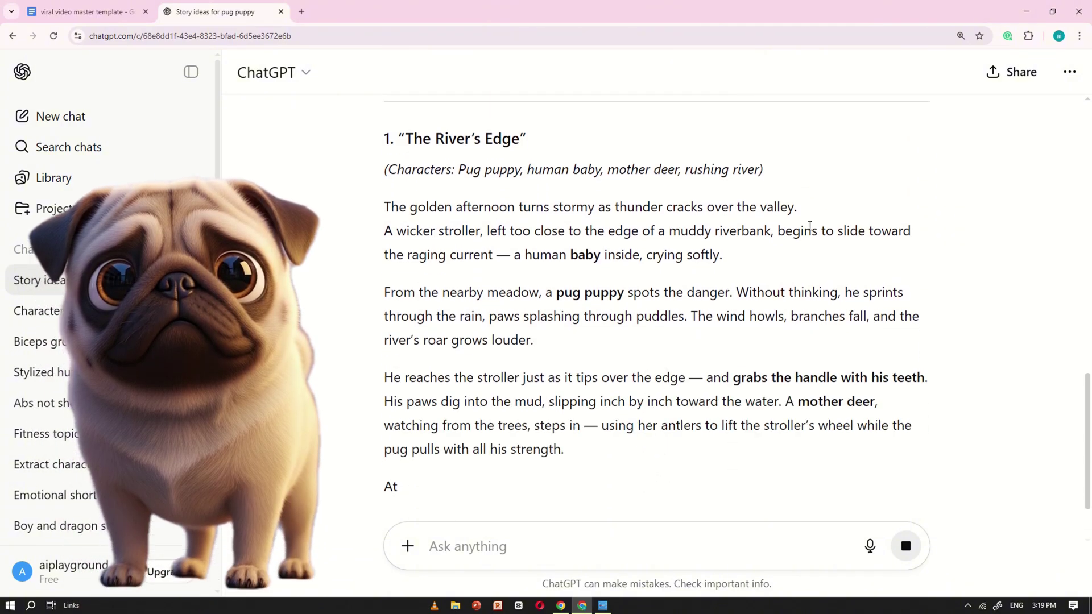
scroll(810, 227, "down", 2)
key("ctrl+plus")
scroll(768, 304, "down", 10)
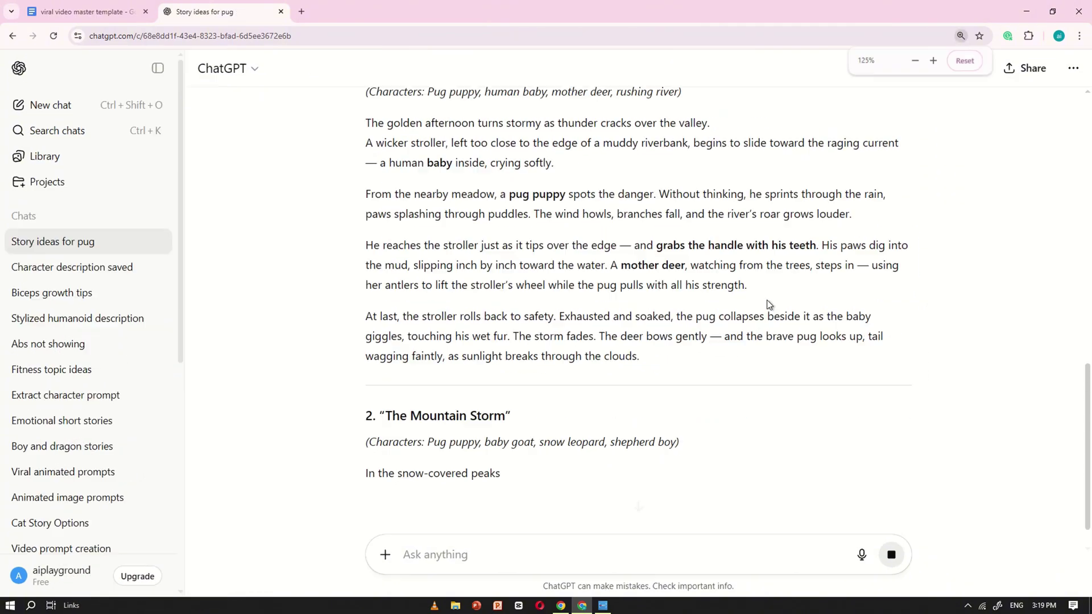
scroll(710, 233, "down", 8)
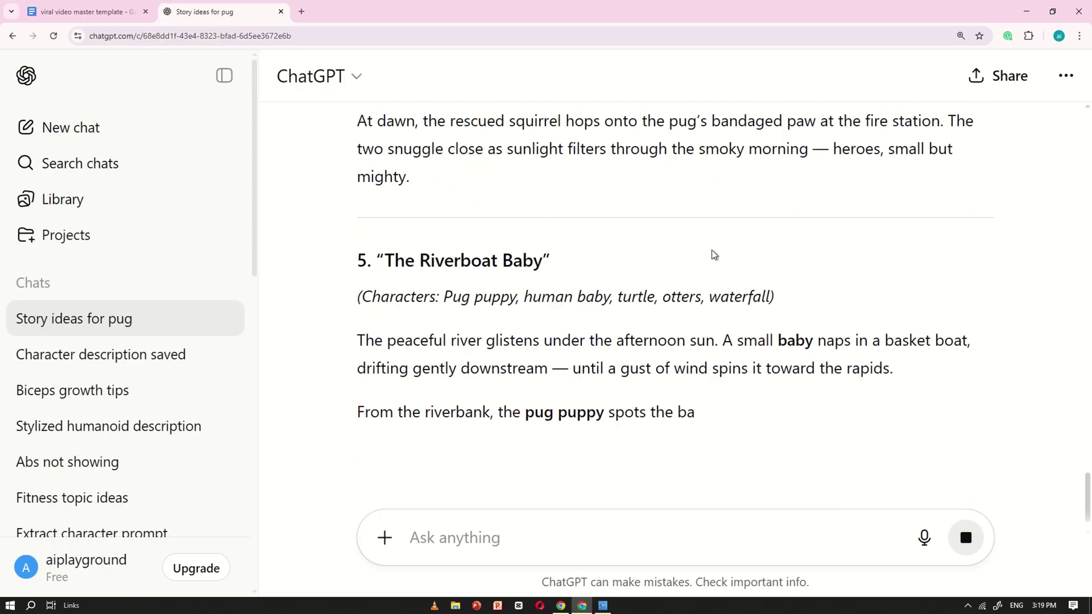
scroll(712, 251, "up", 20)
scroll(712, 250, "down", 8)
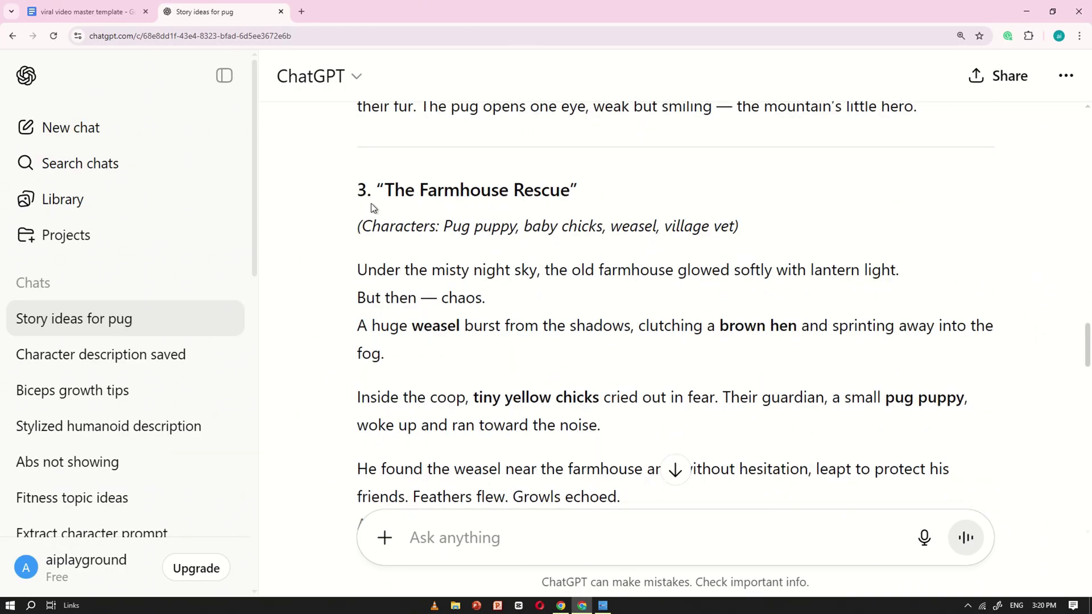
Select story 3, 'The Farmhouse Rescue', and quote it into the next message
left_click_drag(361, 183, 578, 495)
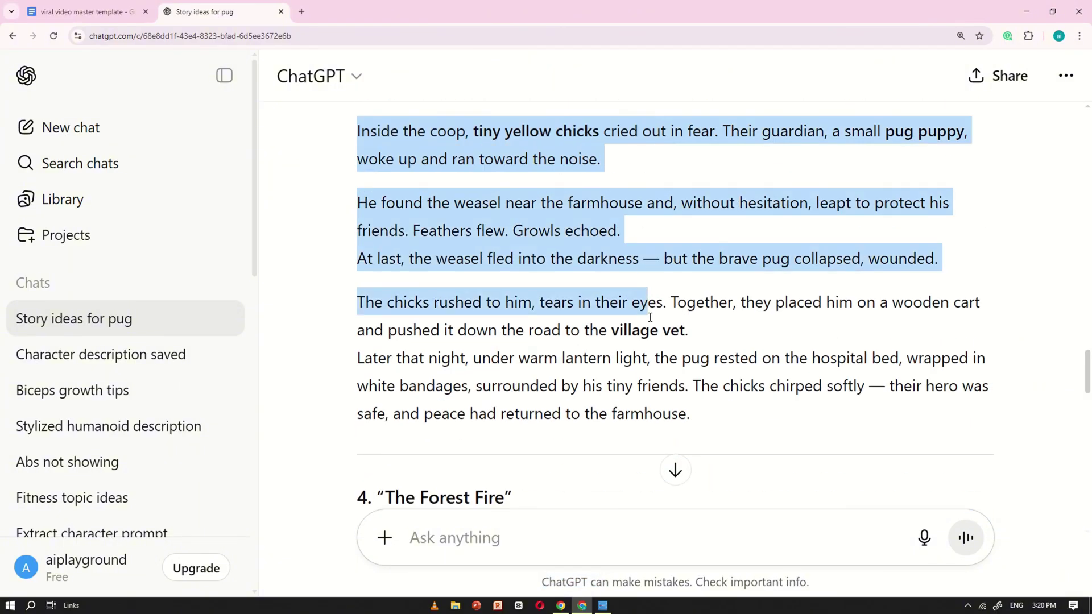
left_click_drag(650, 317, 711, 420)
scroll(393, 192, "up", 4)
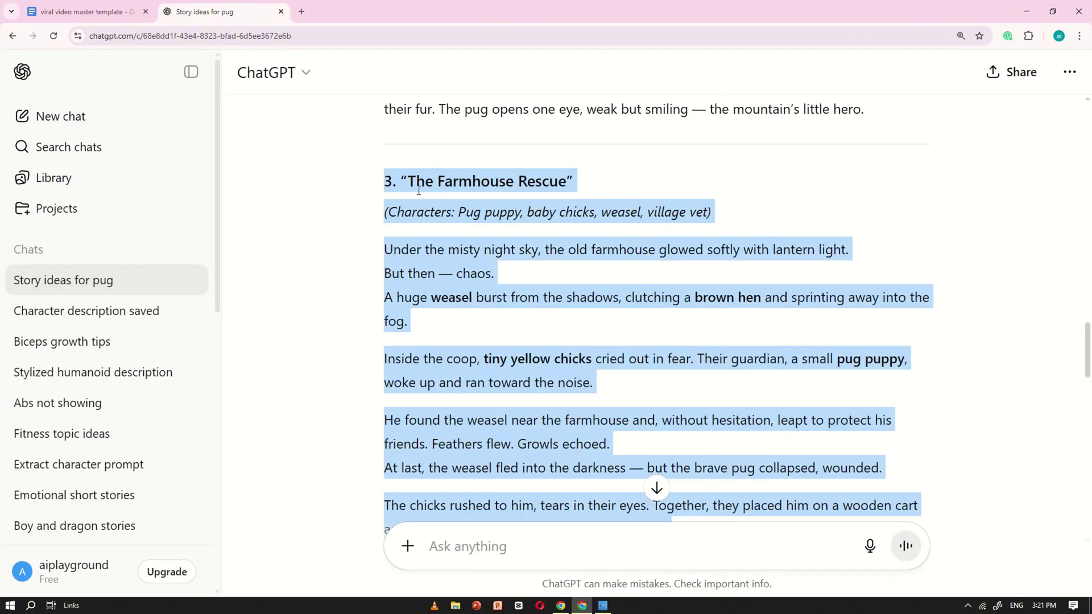
key("ctrl+minus")
scroll(479, 196, "up", 2)
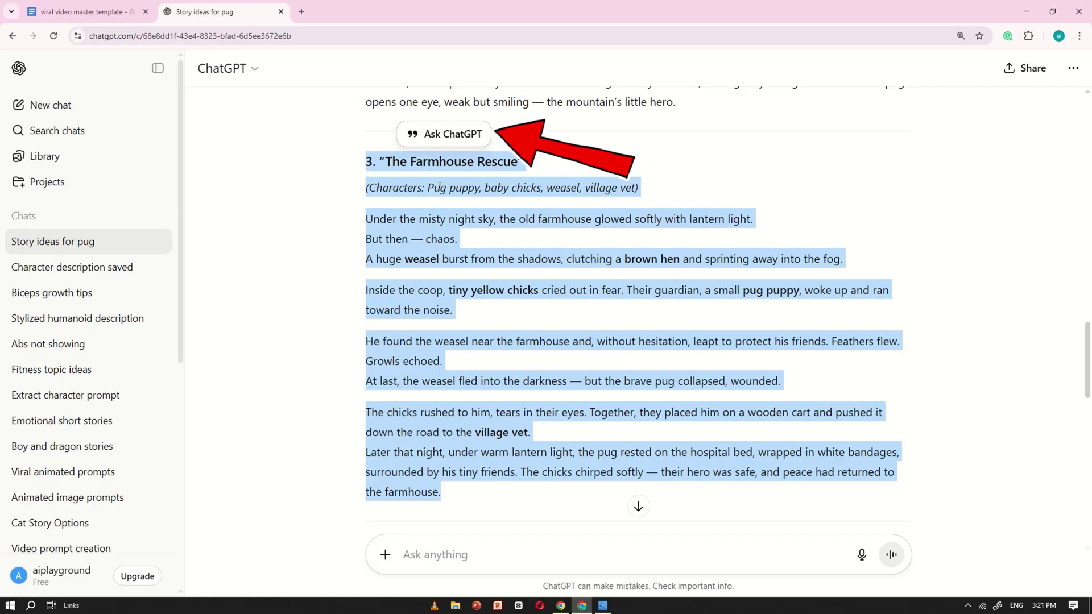
left_click(441, 137)
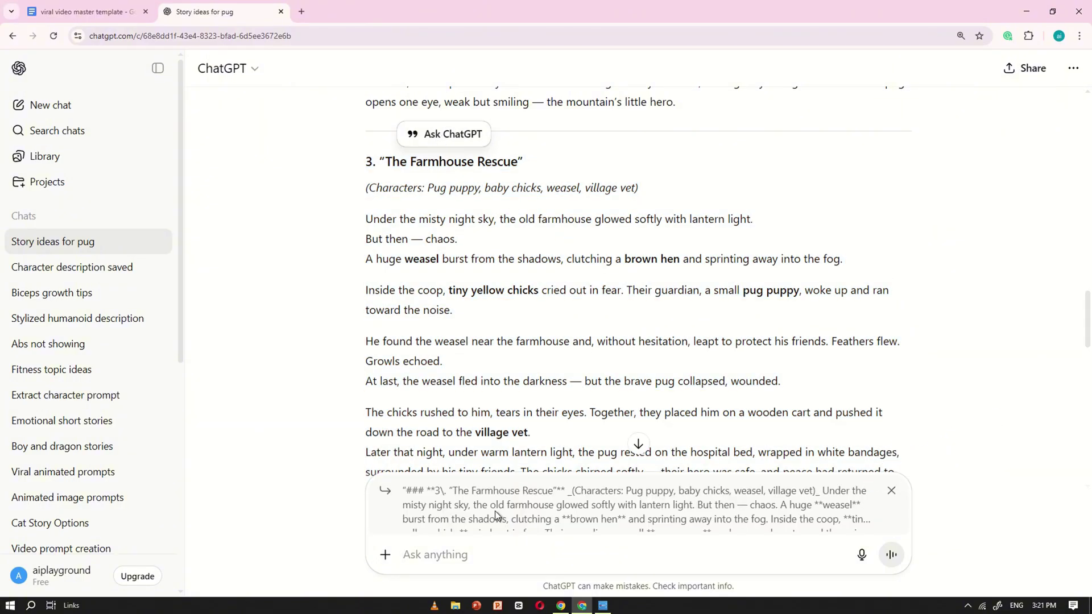
Copy the Prompt 2 paragraph and send it under the quoted Farmhouse Rescue story
left_click(115, 13)
scroll(402, 389, "down", 3)
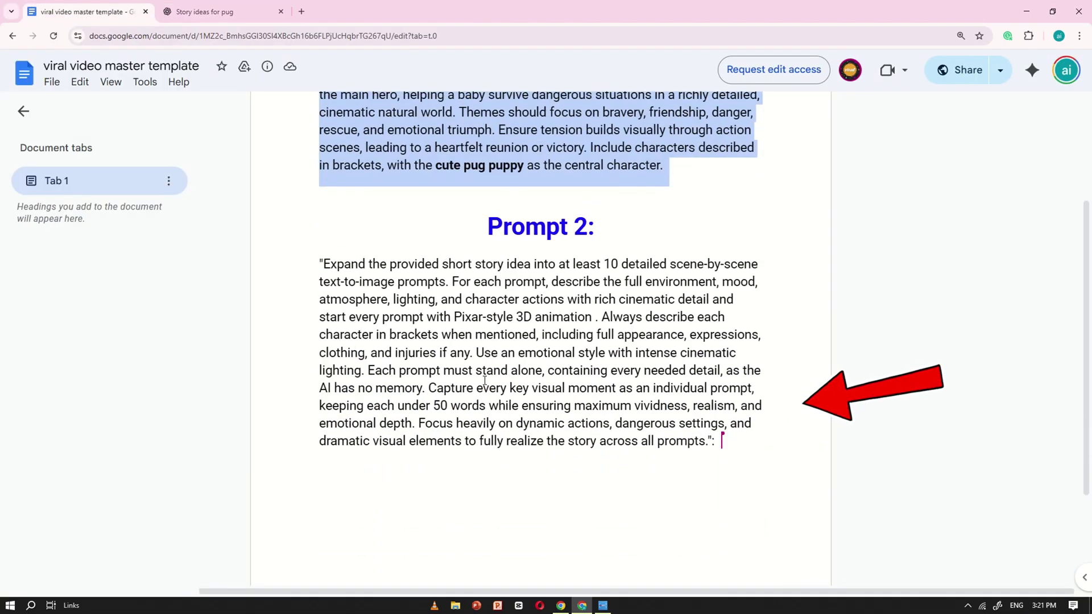
triple_click(501, 357)
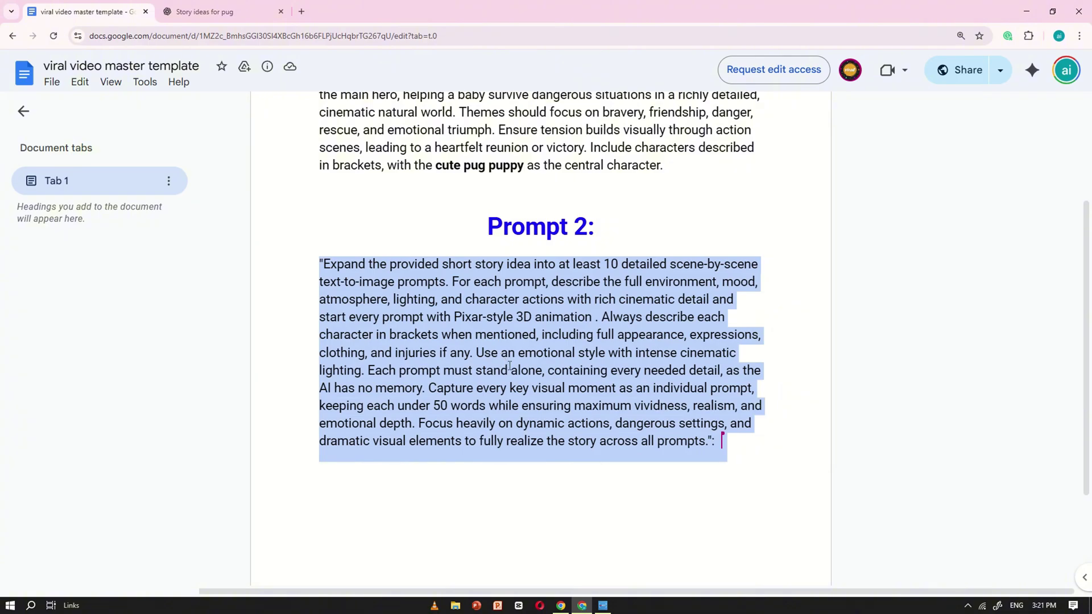
right_click(469, 279)
left_click(502, 295)
left_click(182, 7)
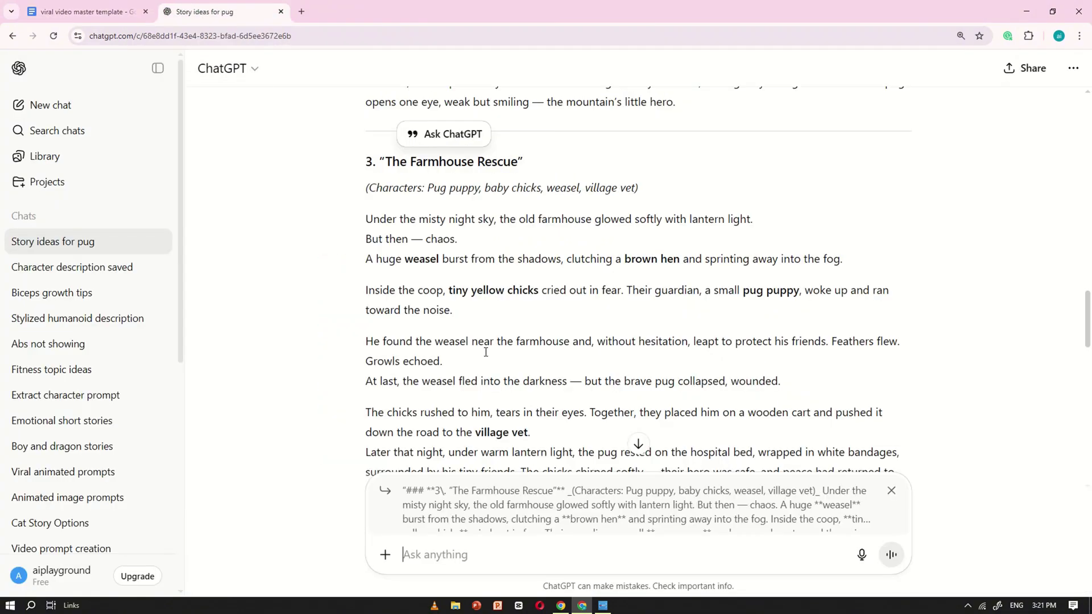
left_click(480, 554)
key("ctrl+v")
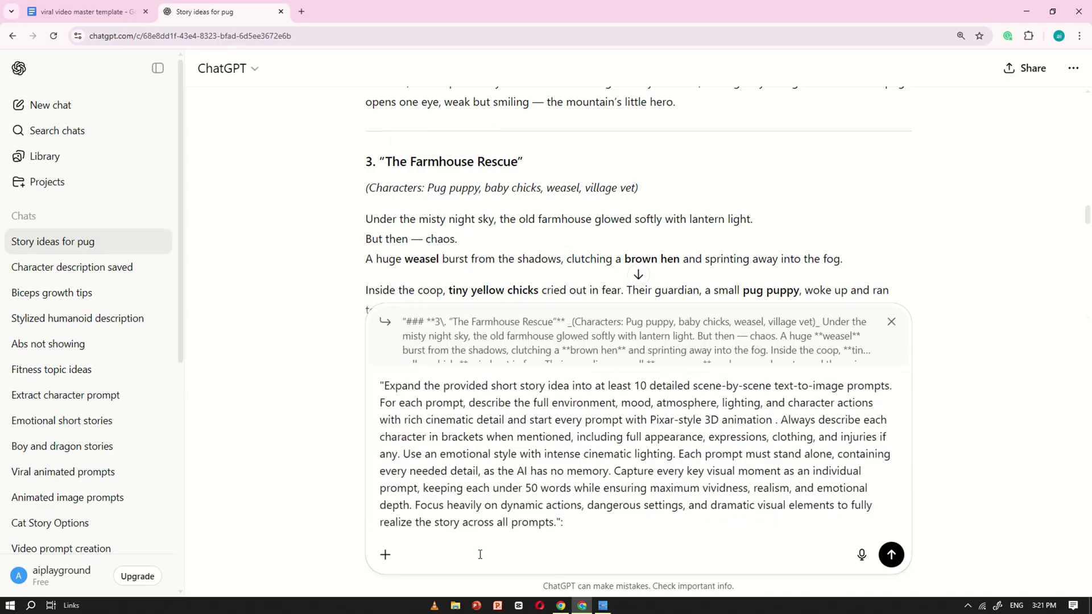
left_click(891, 555)
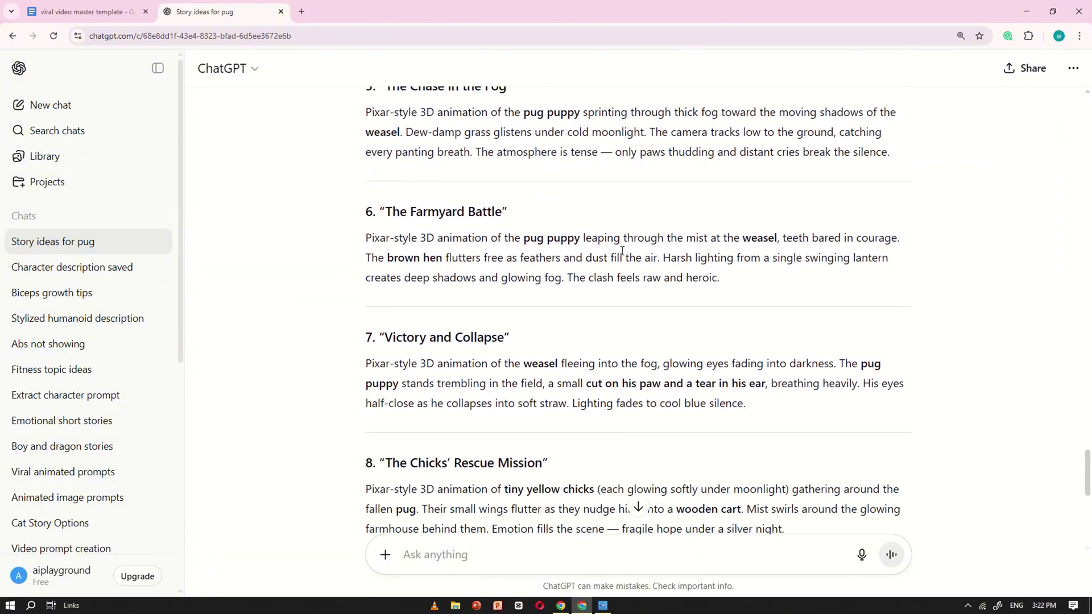
Scroll through the ten scene prompts from 'Misty Night at the Farmhouse' onward
scroll(621, 250, "down", 5)
scroll(620, 250, "up", 12)
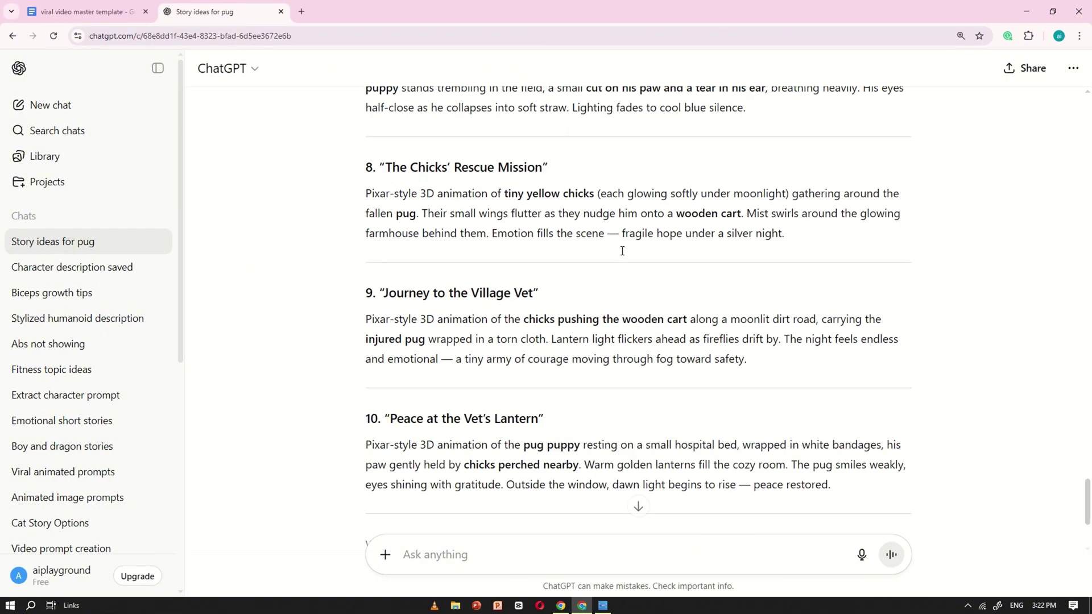
scroll(621, 250, "up", 10)
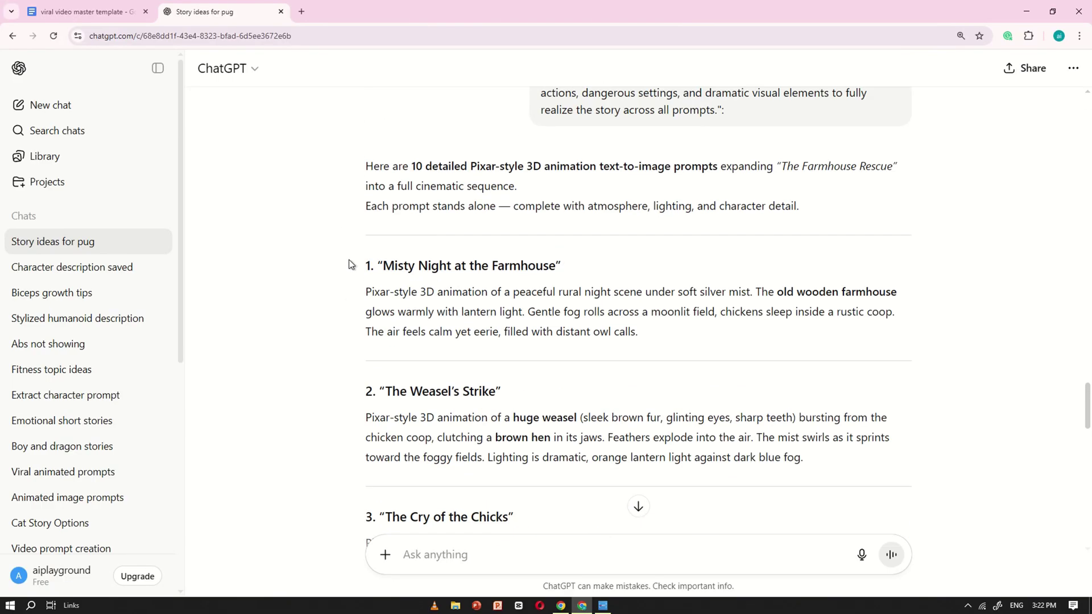
scroll(349, 265, "down", 1)
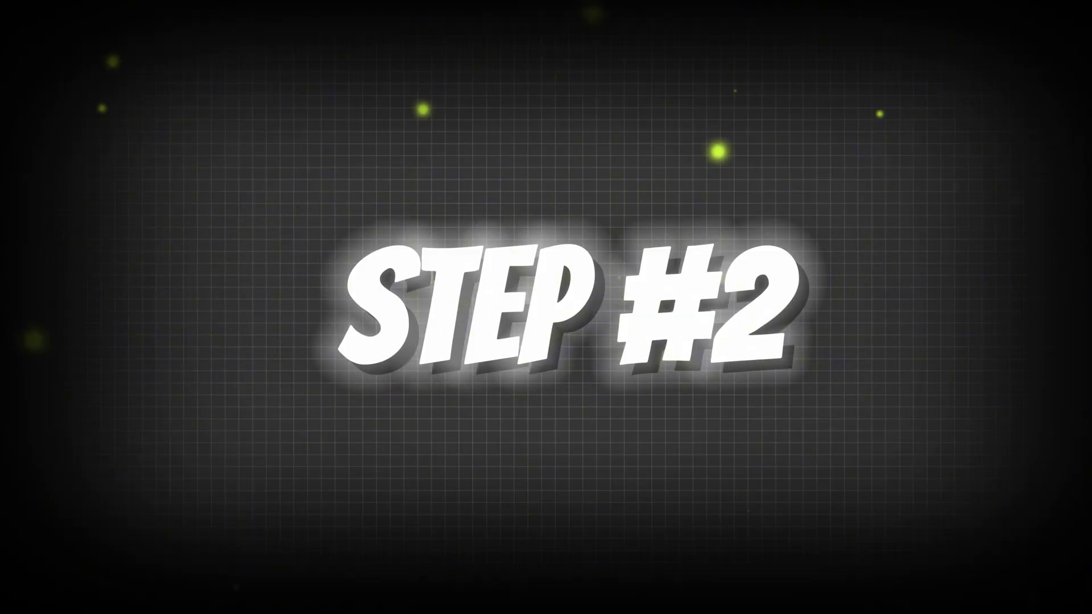
Search Google for 'google whisk ai' in a new tab
left_click(302, 11)
left_click(399, 232)
type("i")
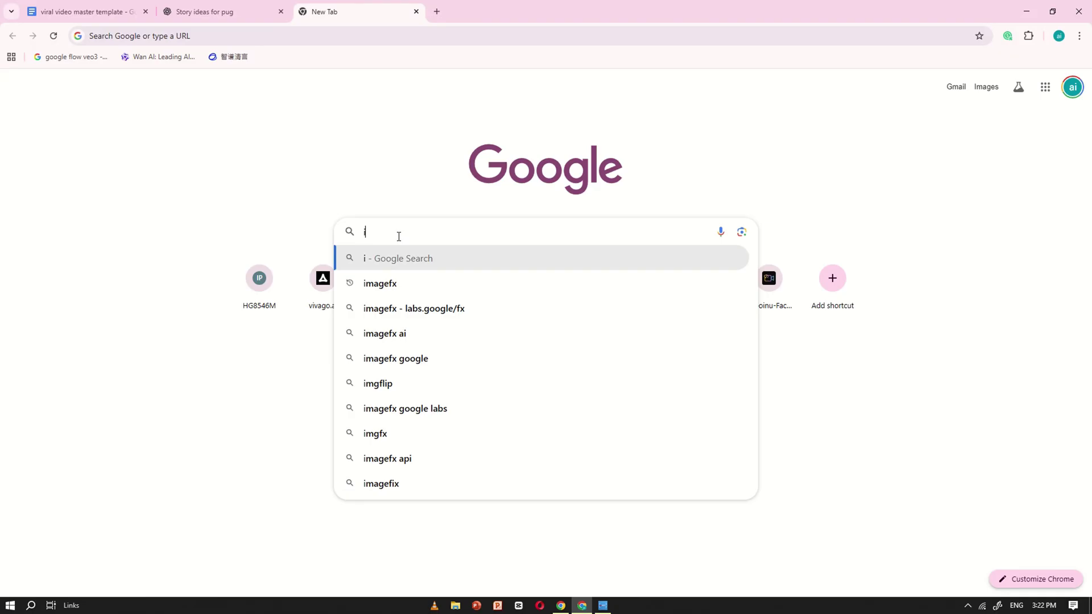
key("BackSpace")
type("google whi")
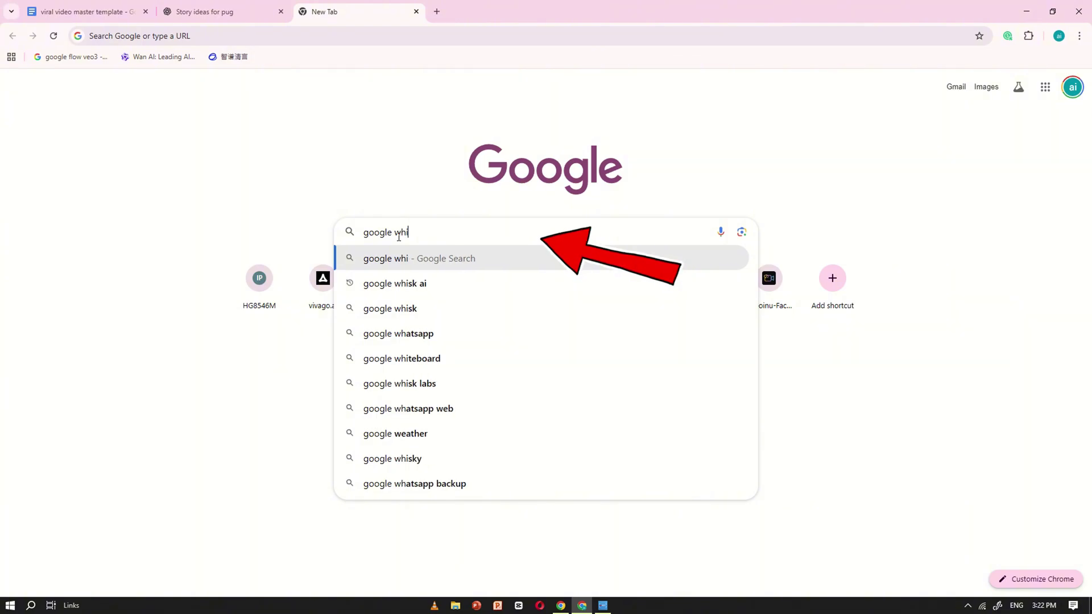
left_click(395, 284)
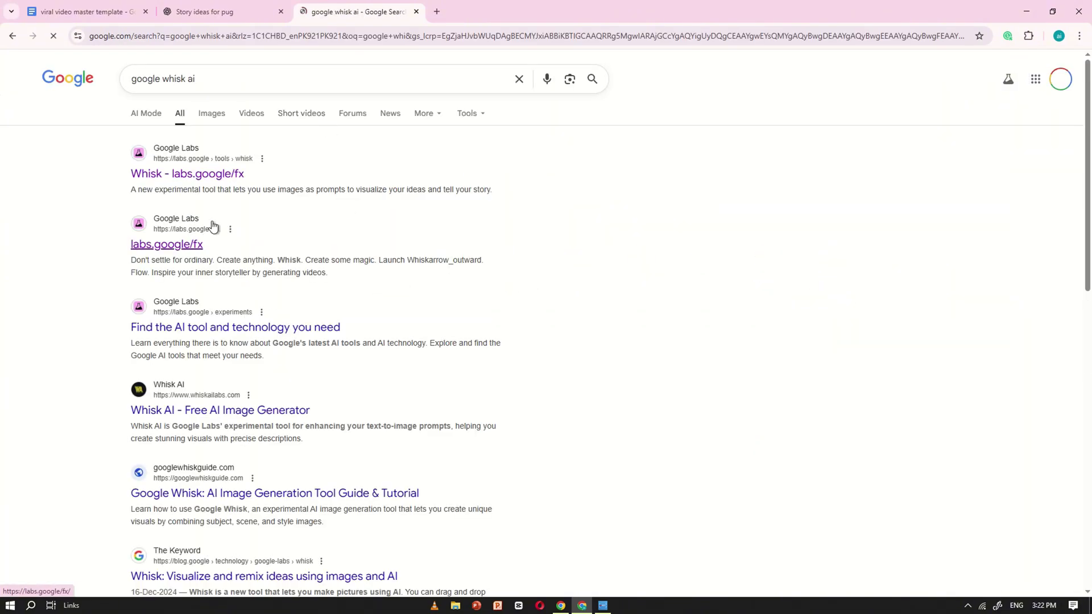
Open the labs.google Whisk result in a new tab and enter the tool
right_click(228, 174)
left_click(279, 189)
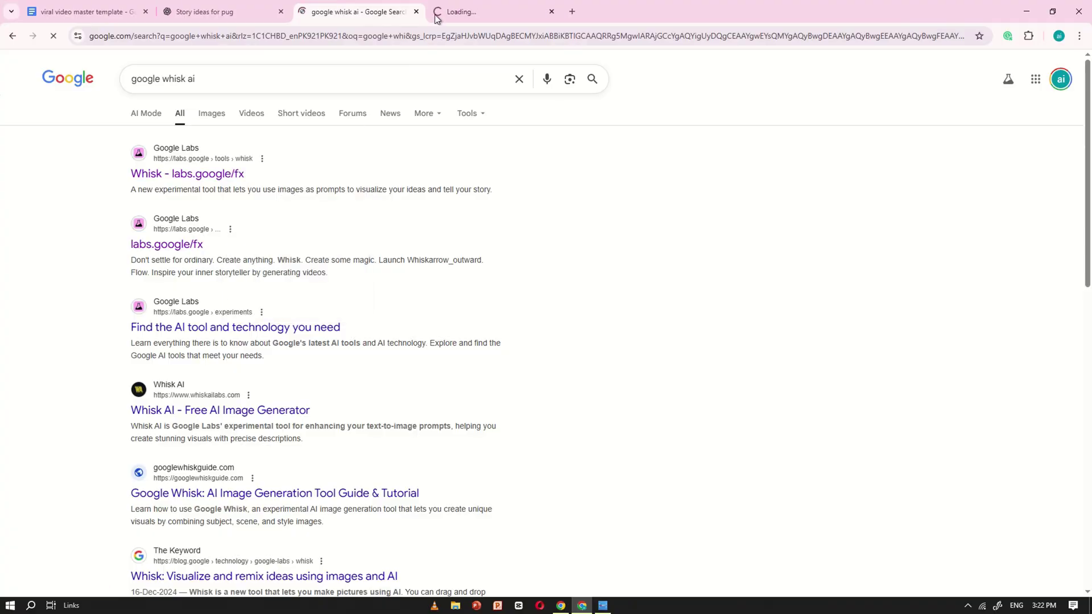
left_click(471, 7)
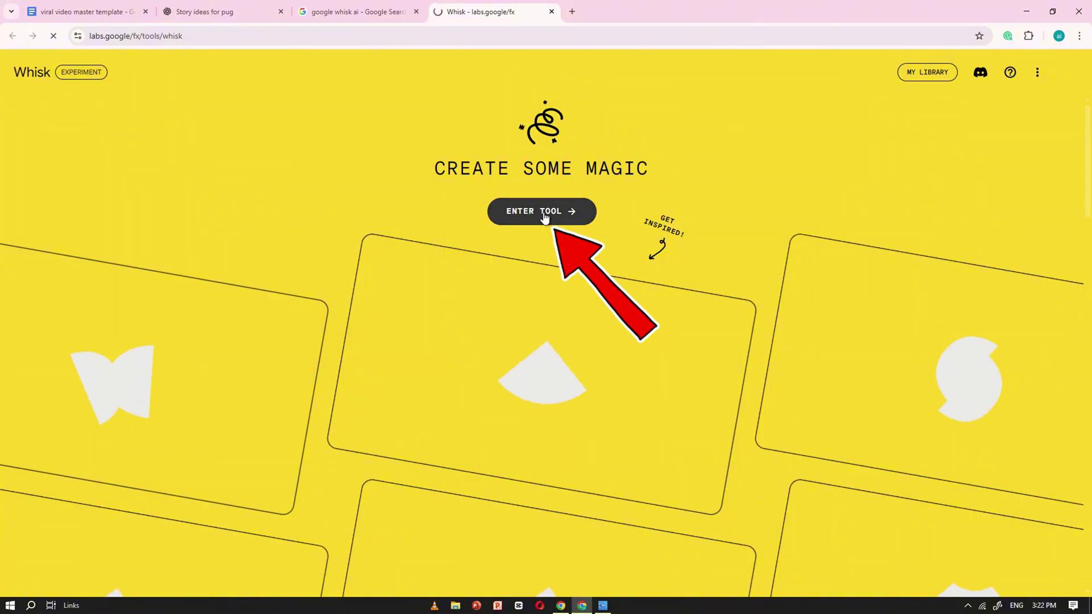
left_click(543, 214)
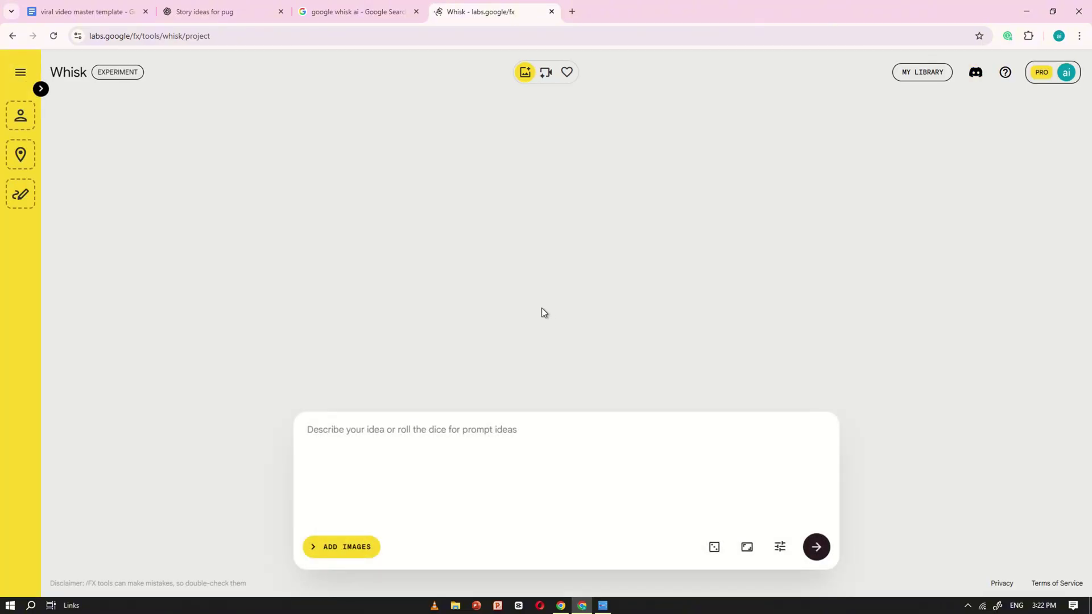
Zoom Whisk to 125% and generate images from the first weasel-and-hen ChatGPT prompt
key("ctrl+plus")
key("ctrl+plus")
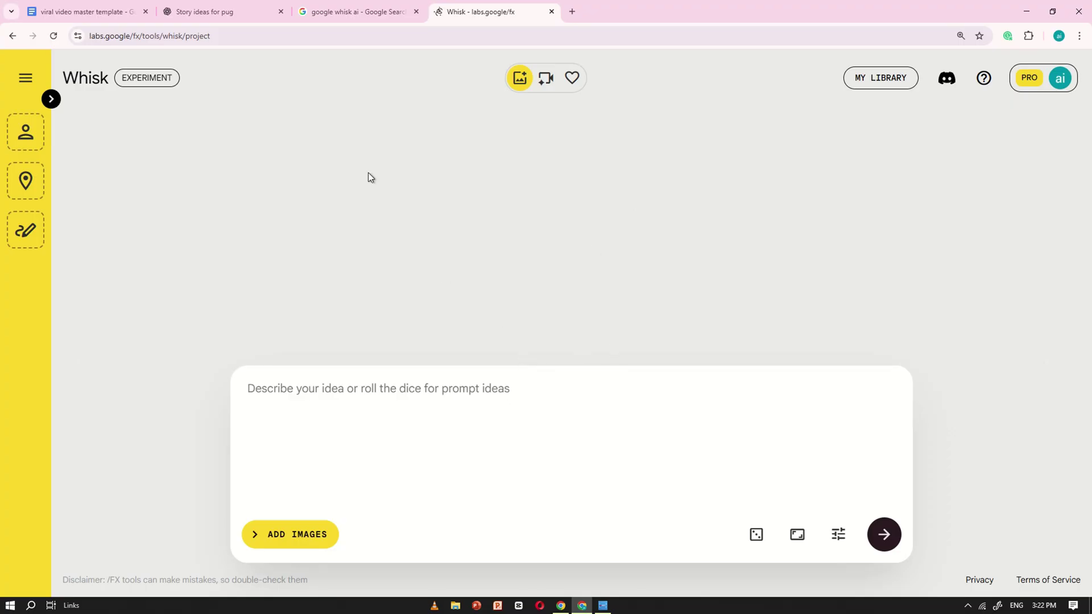
left_click(226, 9)
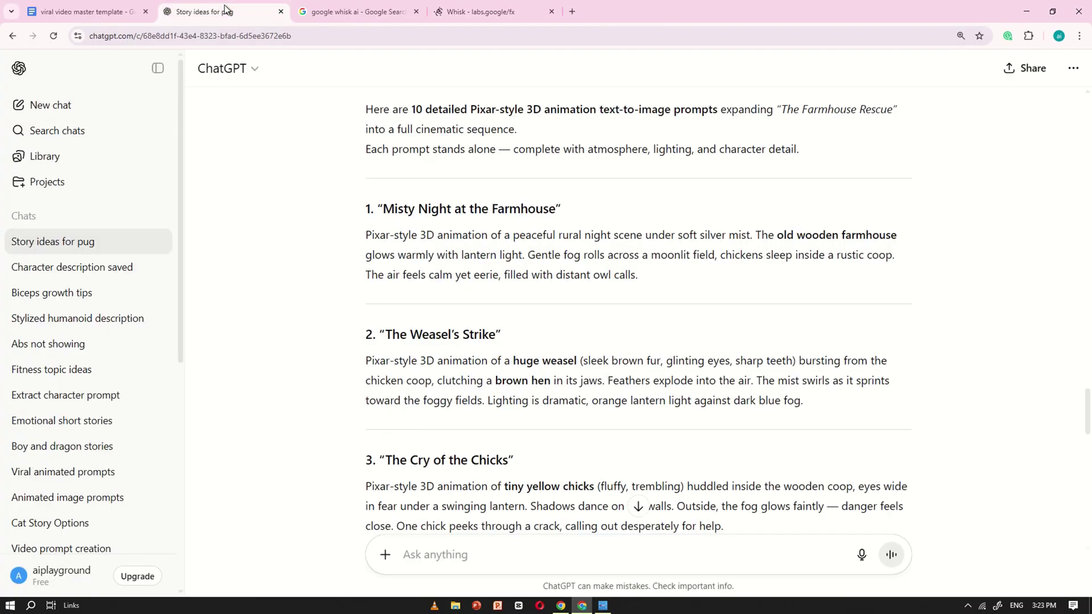
triple_click(411, 242)
right_click(410, 242)
left_click(433, 259)
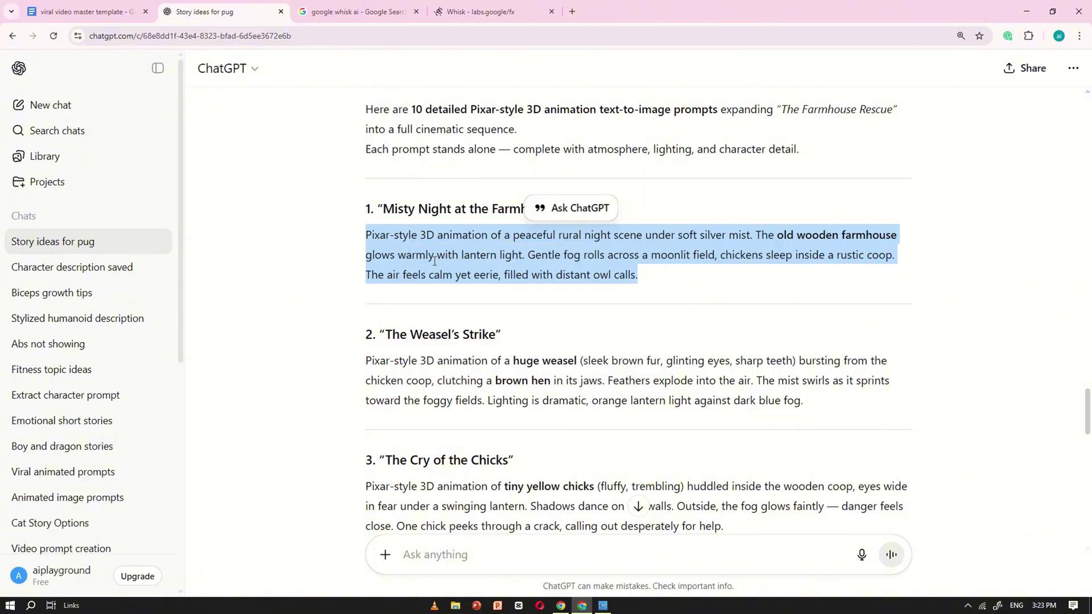
left_click(497, 17)
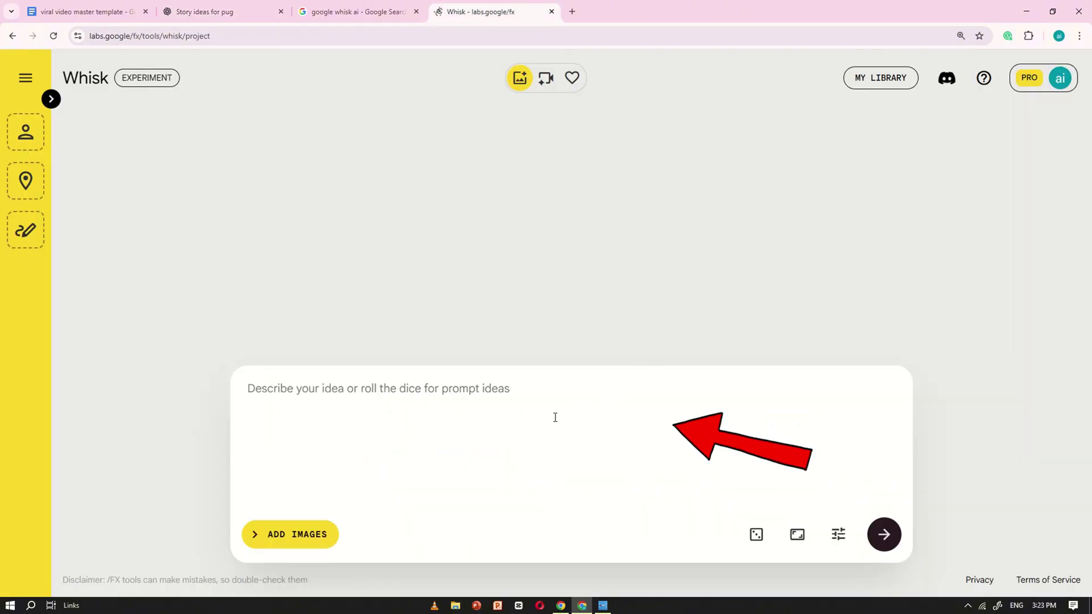
left_click(509, 417)
key("ctrl+v")
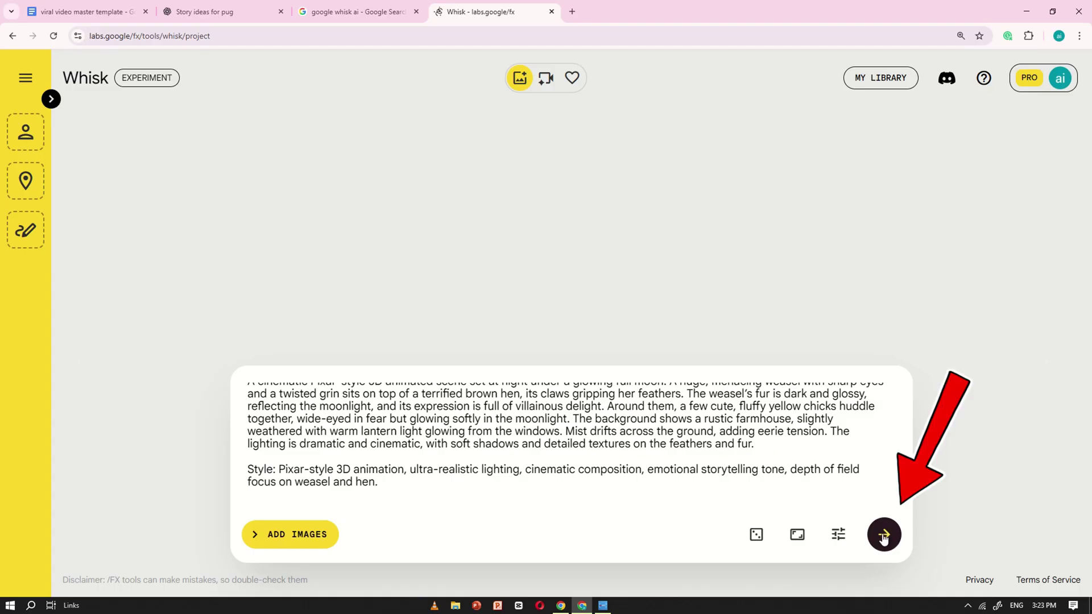
key("Return")
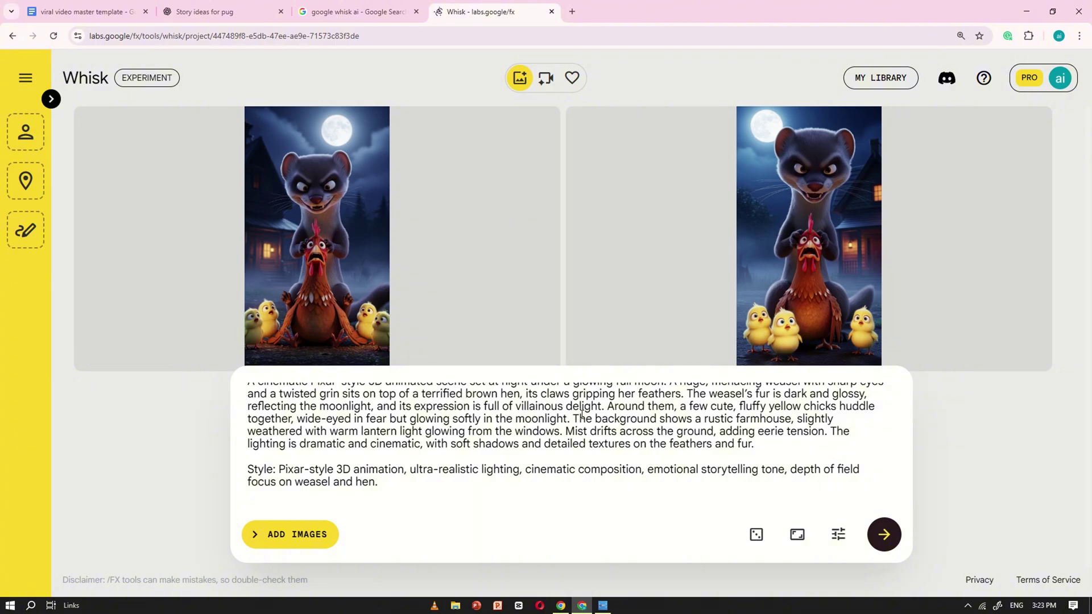
Generate Whisk images from 'The Weasel's Strike' prompt, the weasel bursting from the coop
left_click(227, 12)
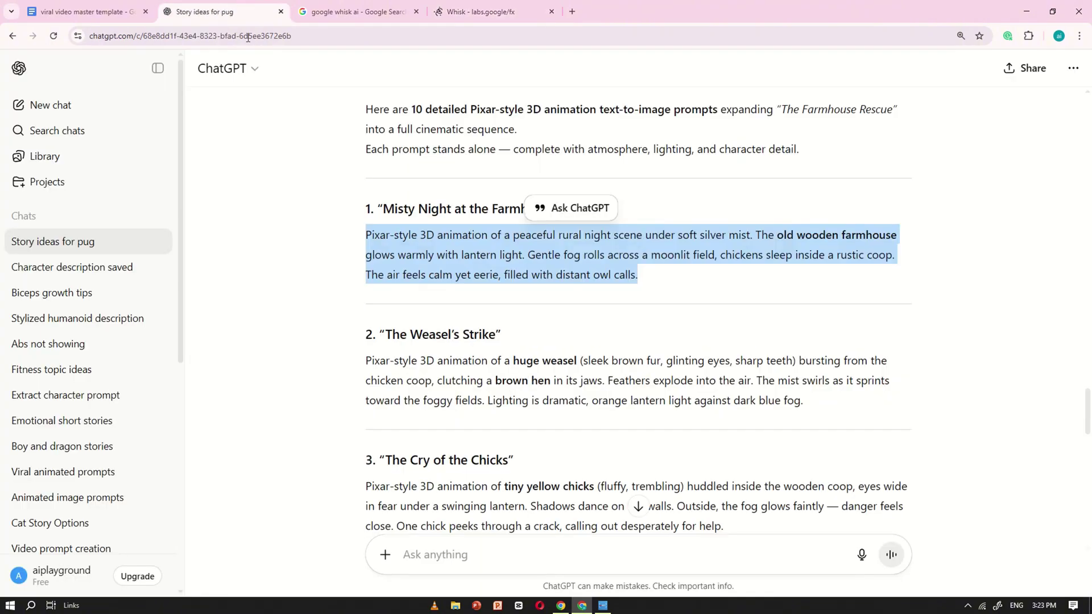
scroll(480, 357, "down", 1)
triple_click(481, 316)
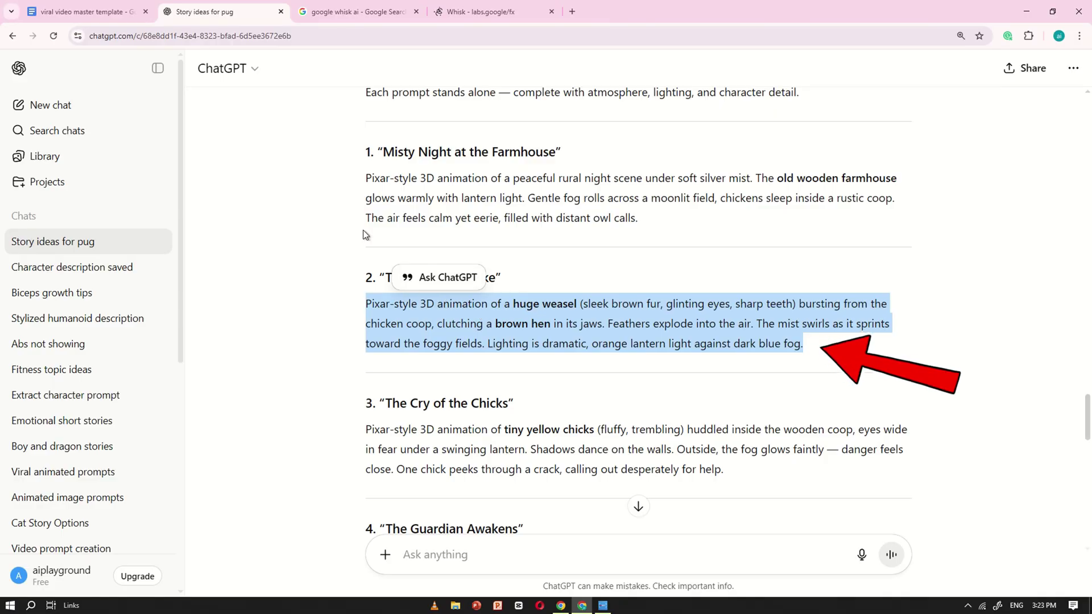
key("ctrl+c")
left_click(489, 11)
left_click(555, 434)
key("ctrl+a")
key("ctrl+v")
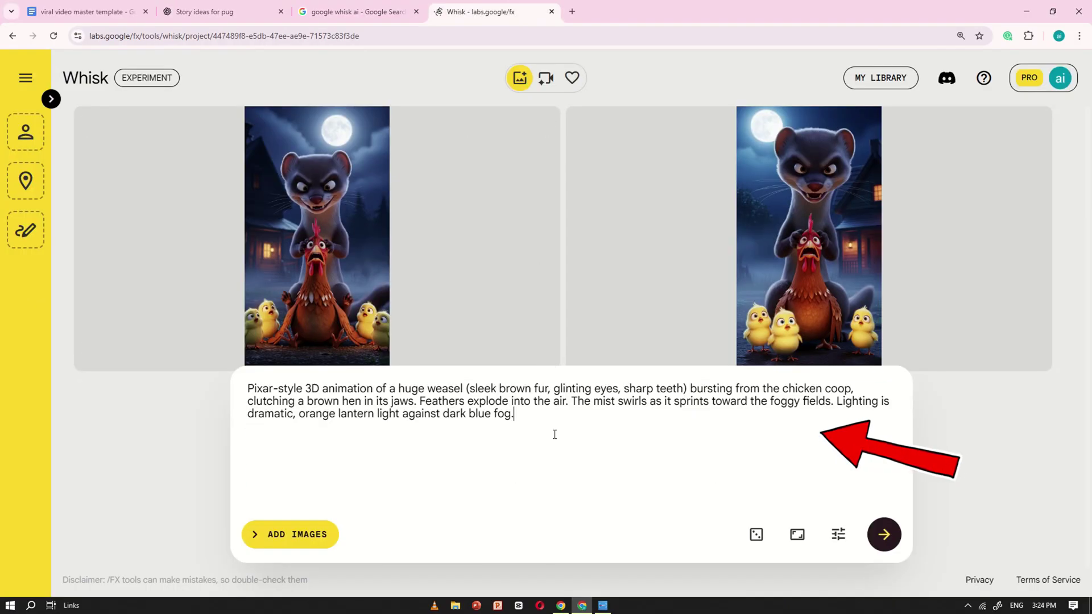
left_click(884, 539)
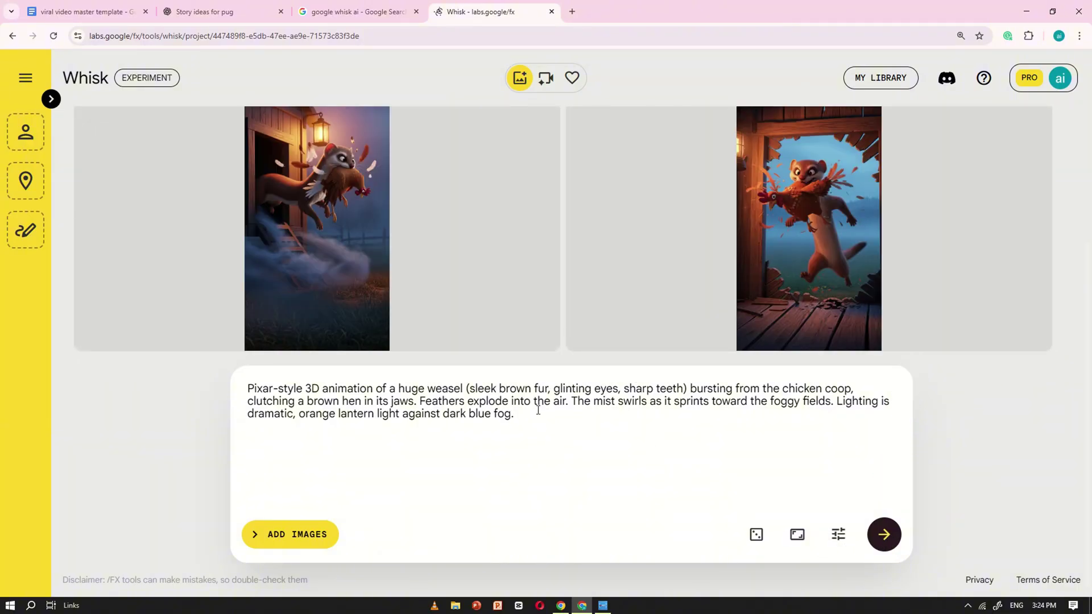
Generate Whisk images from 'The Cry of the Chicks' prompt, chicks huddled in the coop
left_click(221, 12)
scroll(535, 284, "down", 3)
left_click_drag(890, 305, 367, 256)
key("ctrl+c")
left_click(489, 11)
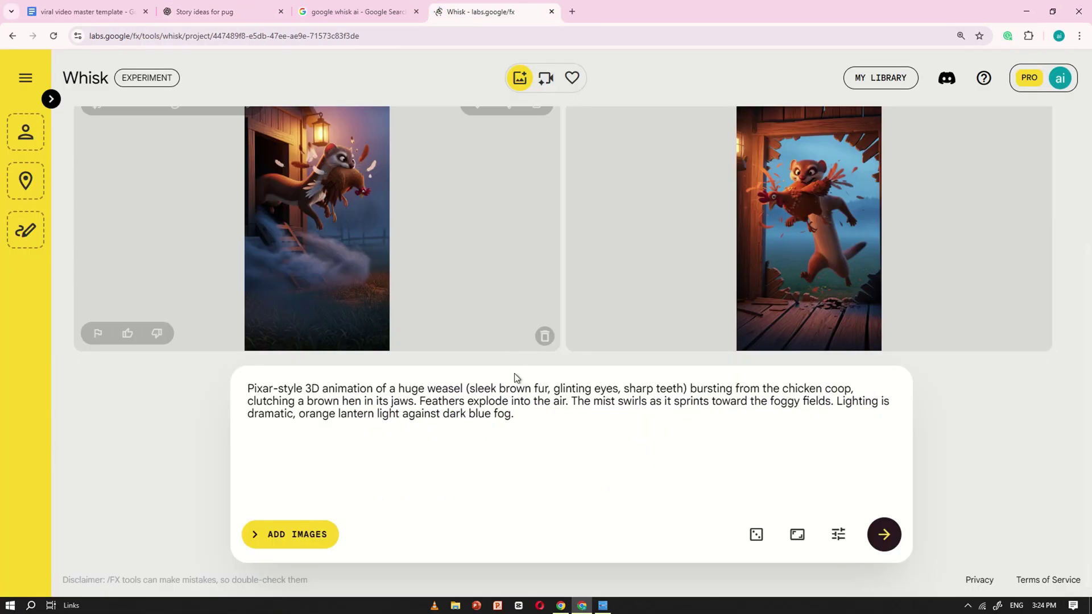
left_click(771, 461)
key("ctrl+a")
key("ctrl+v")
key("Return")
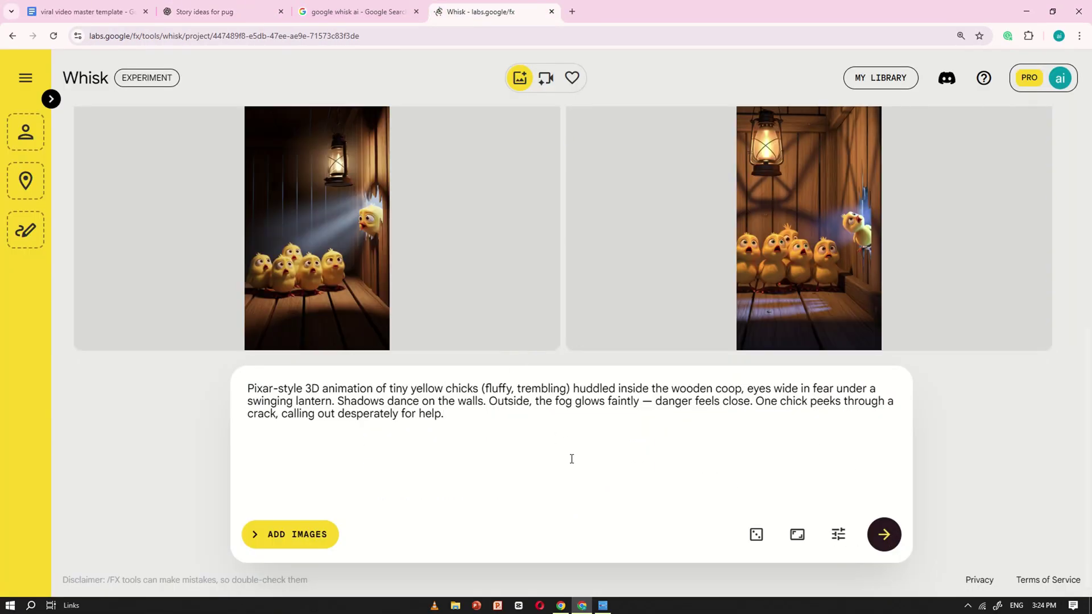
Generate Whisk images for the pug waking-up and pug-chasing-through-fog prompts
key("Return")
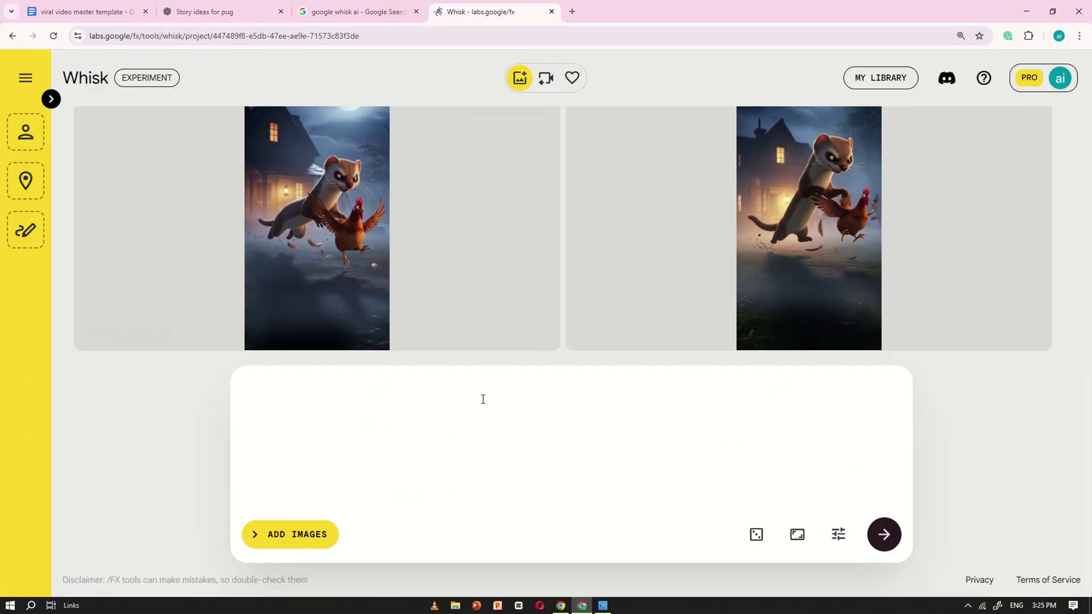
key("ctrl+v")
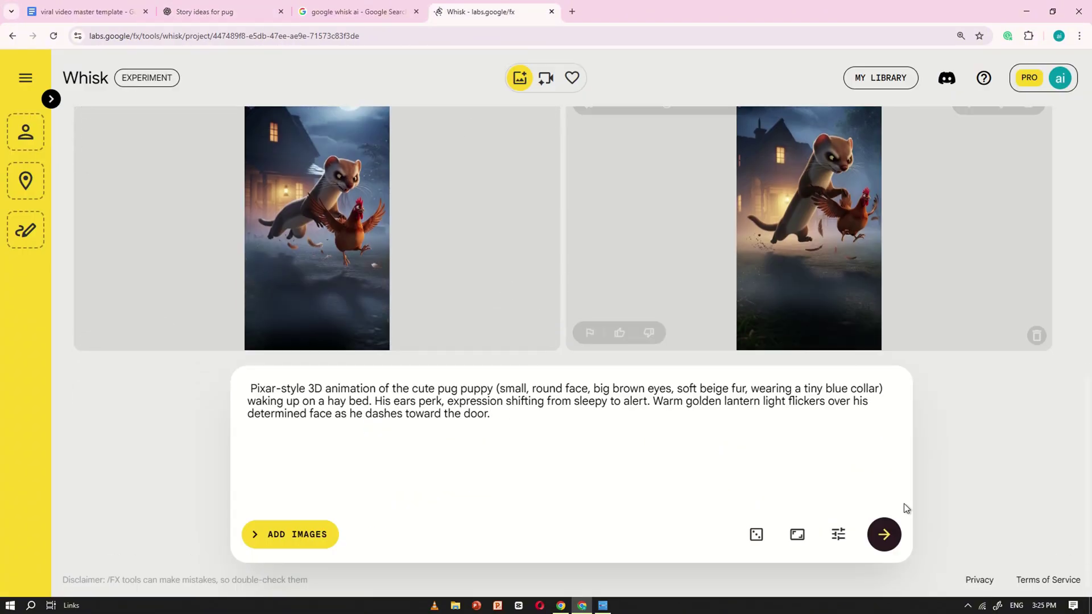
key("Return")
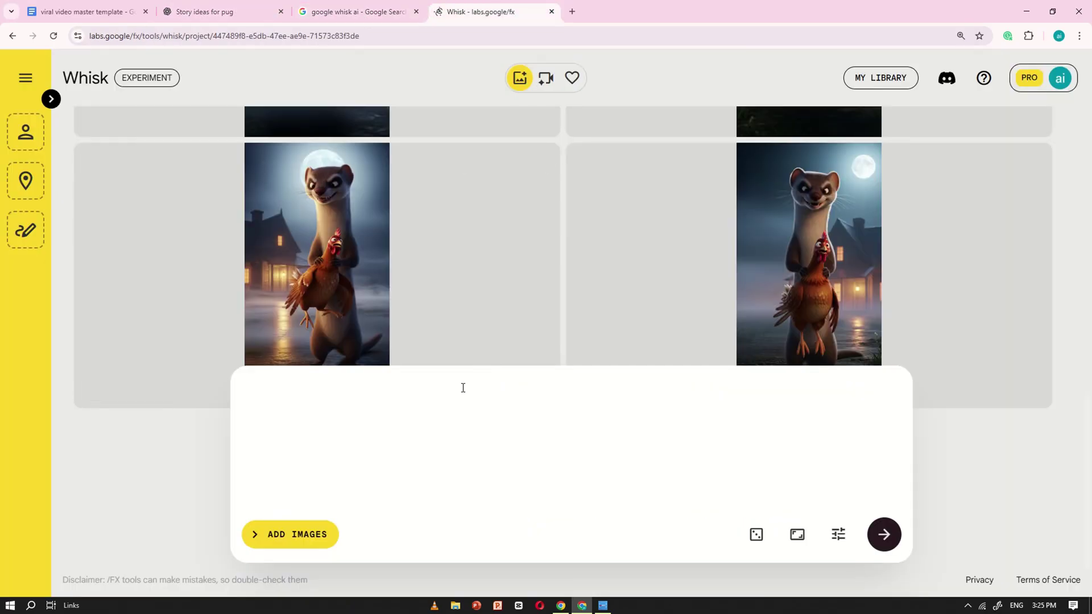
key("ctrl+v")
key("Return")
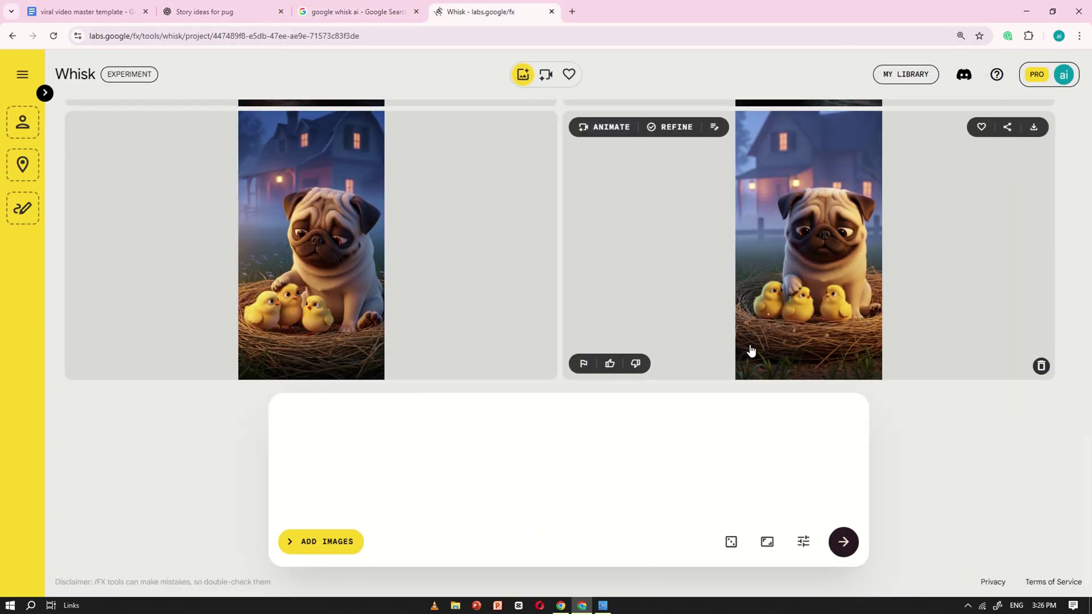
scroll(579, 375, "up", 10)
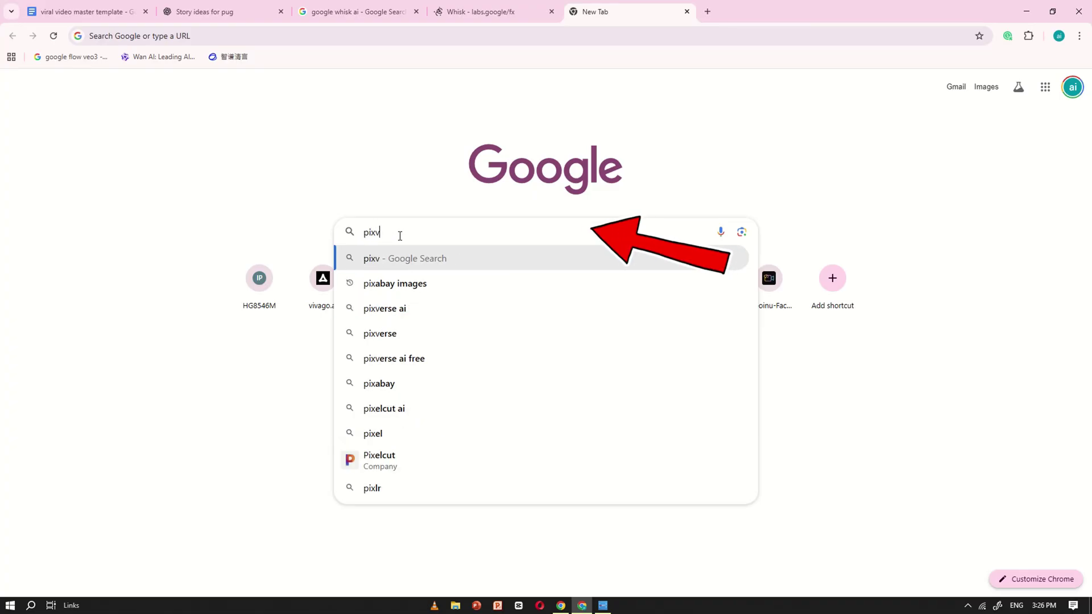
Search 'pixverse ai', open the PixVerse home page and zoom it in
left_click(387, 312)
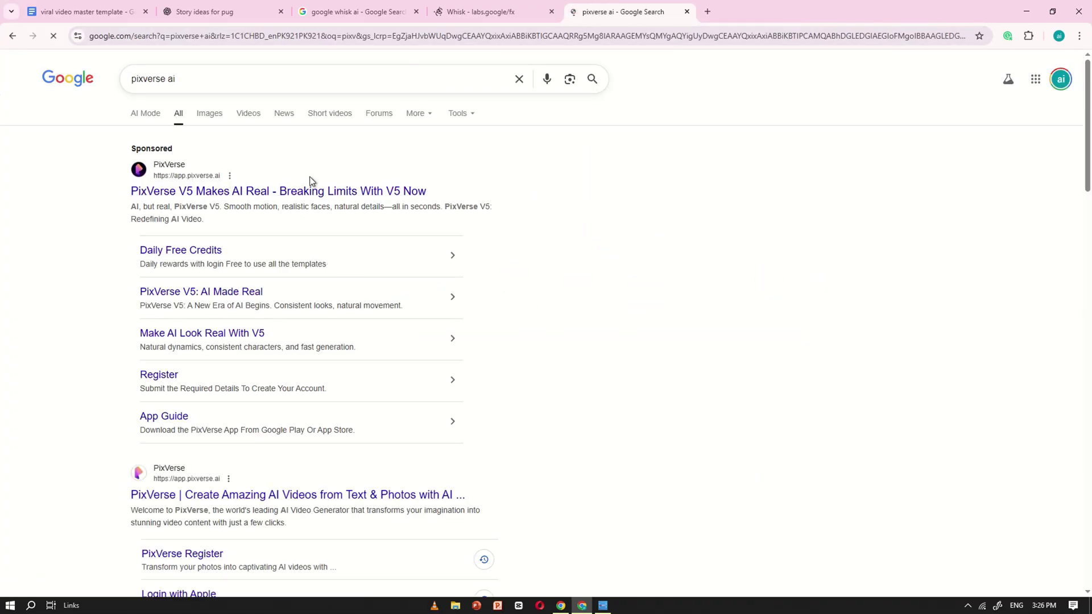
scroll(327, 354, "down", 1)
scroll(320, 246, "up", 1)
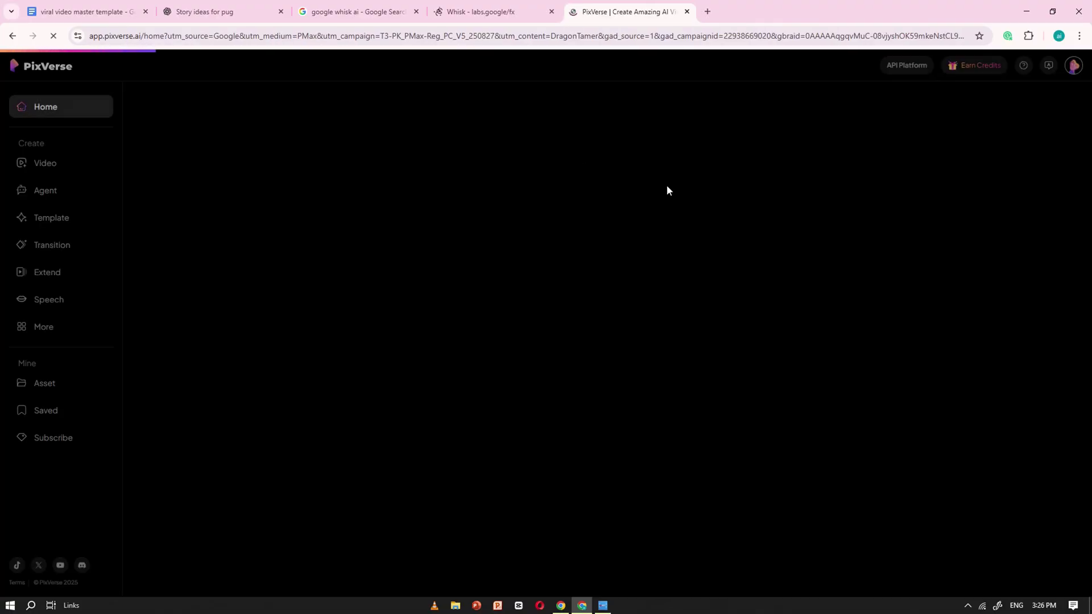
key("ctrl+plus")
key("ctrl+plus")
key("ctrl+plus")
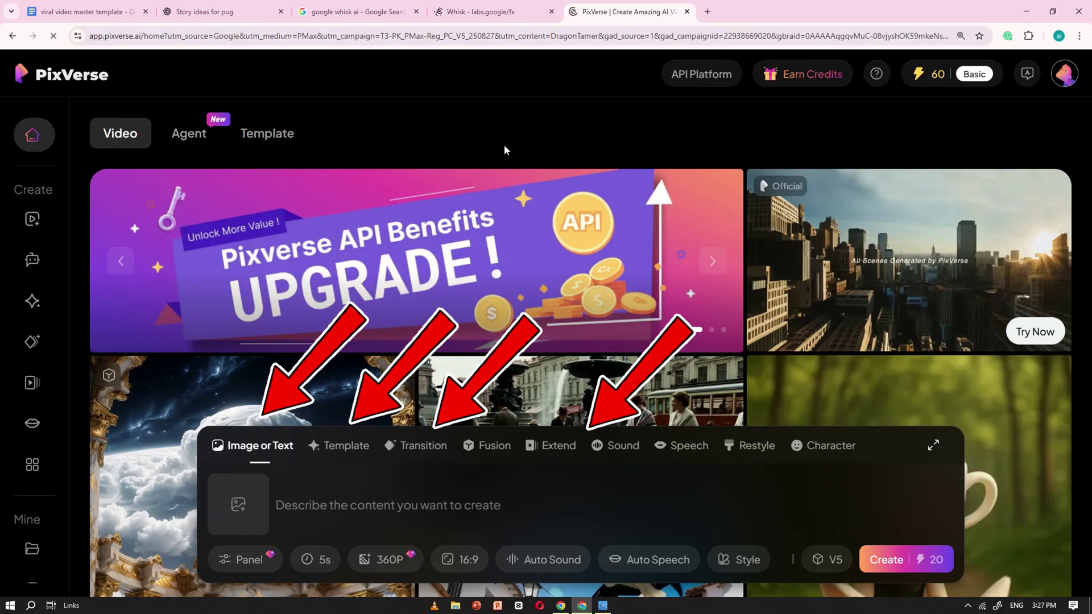
Create a PixVerse video from the weasel image with prompt 'weasel grabs the hen from the nick'
left_click(239, 503)
double_click(632, 443)
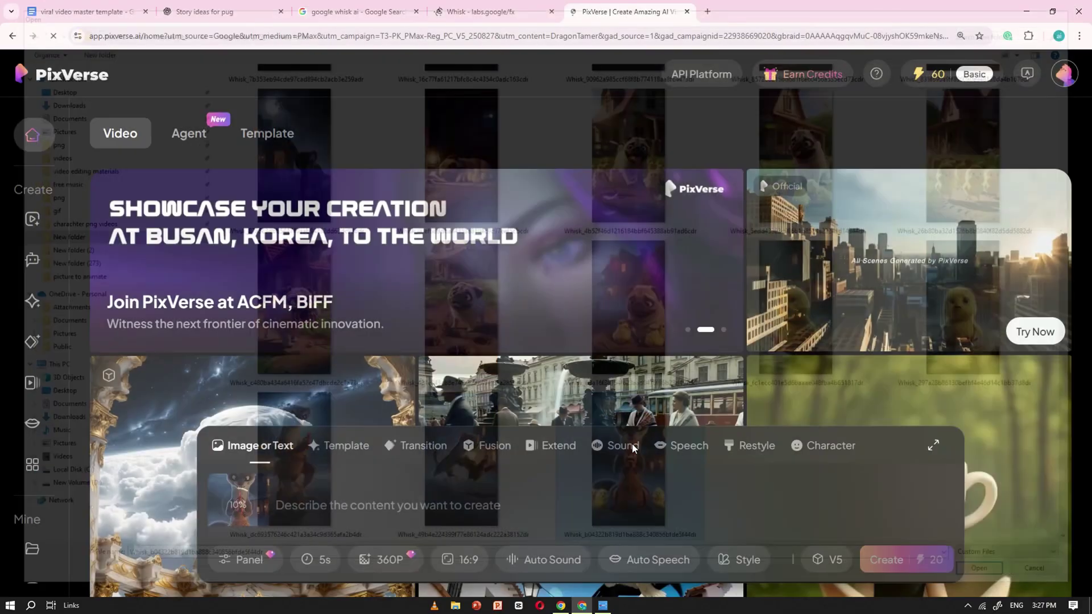
left_click(372, 505)
type("weasel gr")
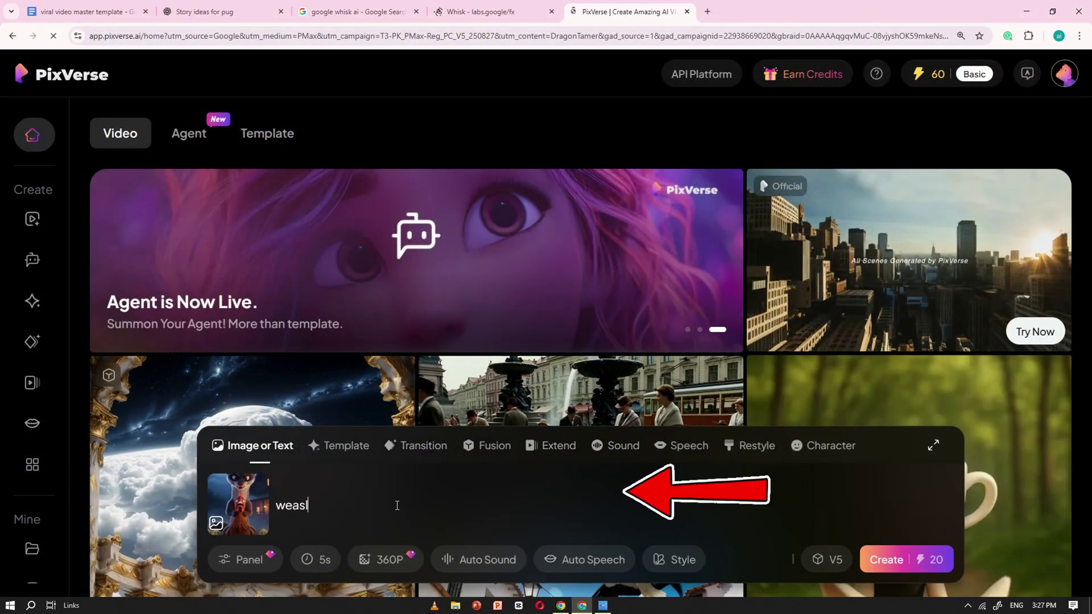
type("abs the hen fromm th")
key("BackSpace")
key("BackSpace")
key("BackSpace")
key("BackSpace")
type("the nick")
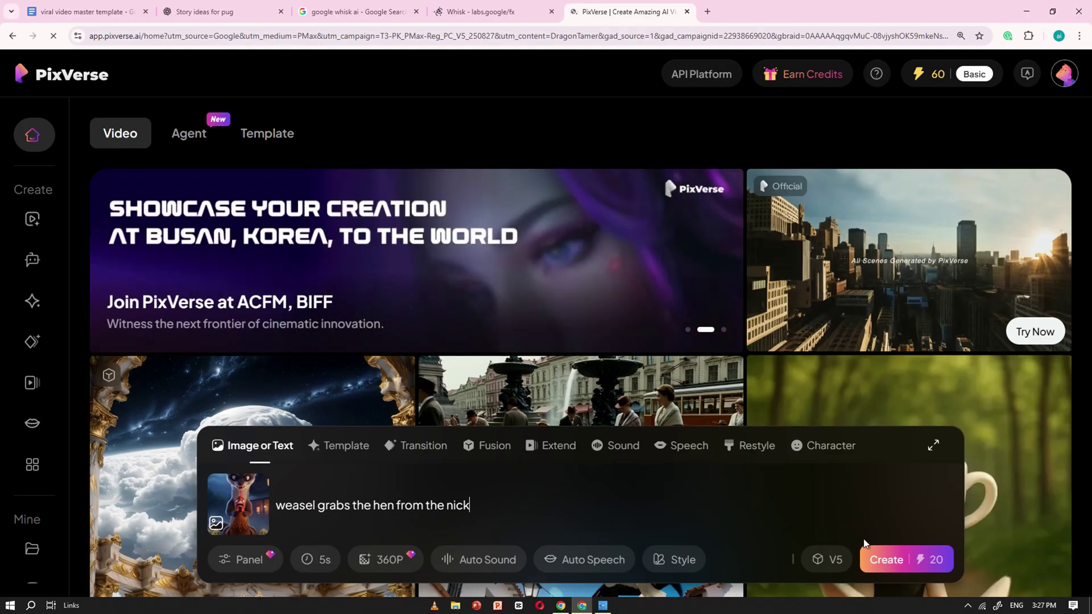
left_click(879, 561)
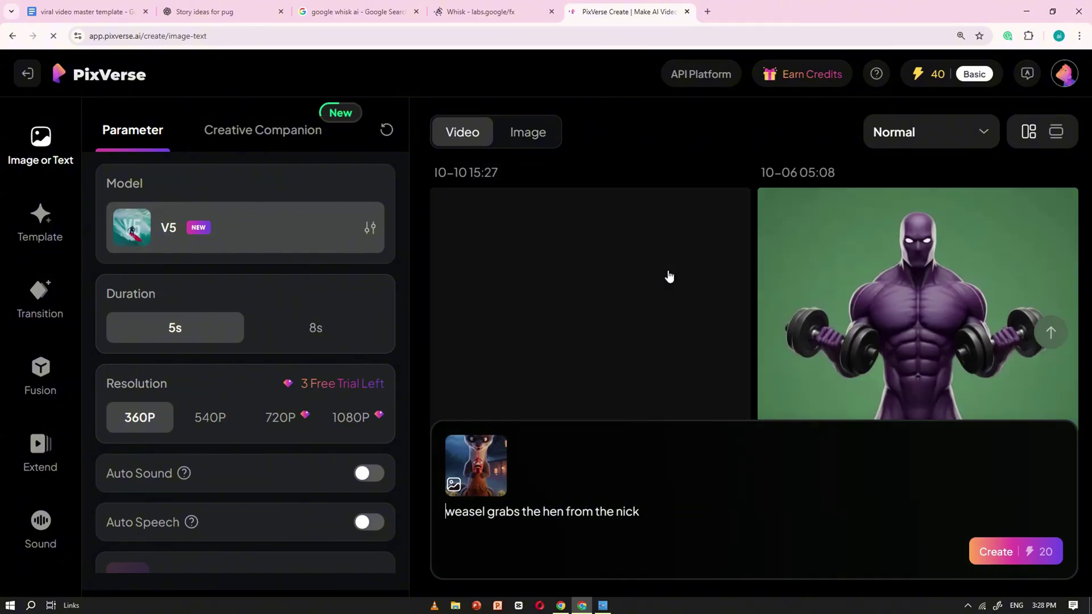
left_click(598, 292)
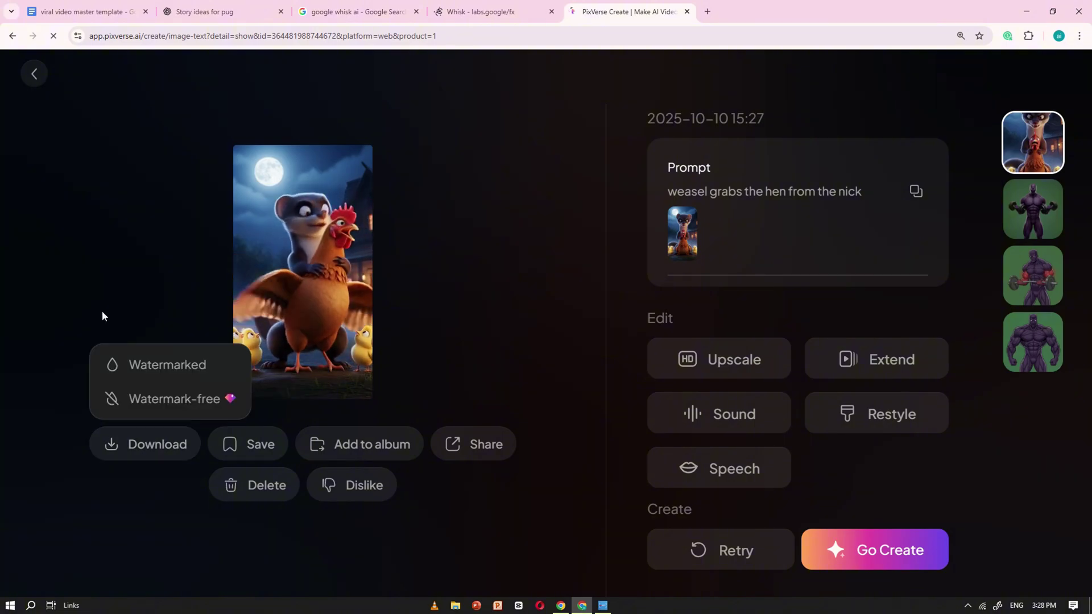
Swap the weasel image in the PixVerse prompt for the yellow chick image
left_click(35, 75)
mouse_move(465, 445)
left_click(503, 439)
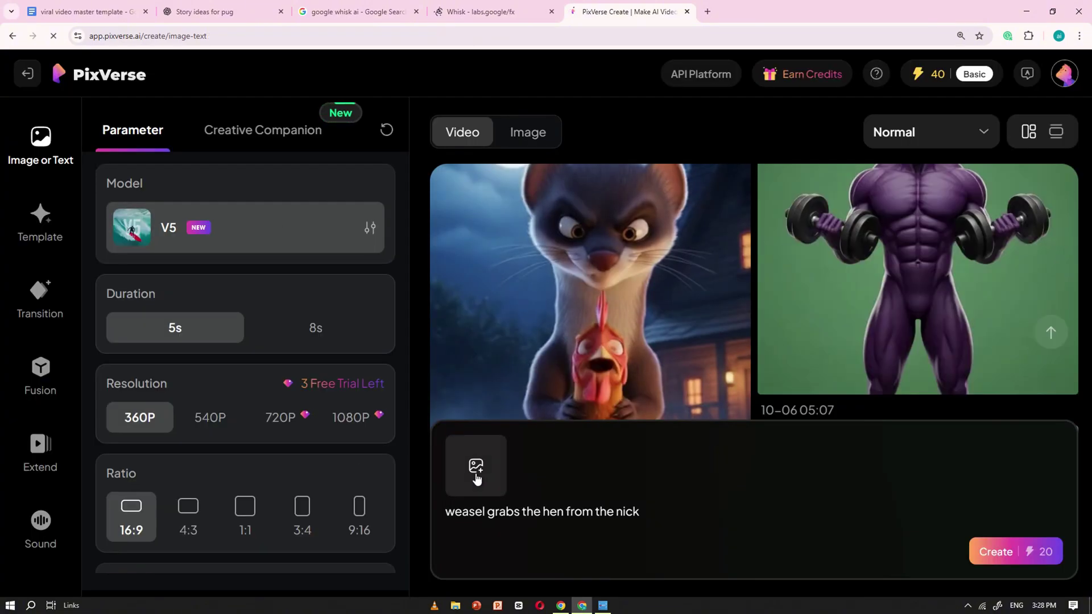
left_click(476, 465)
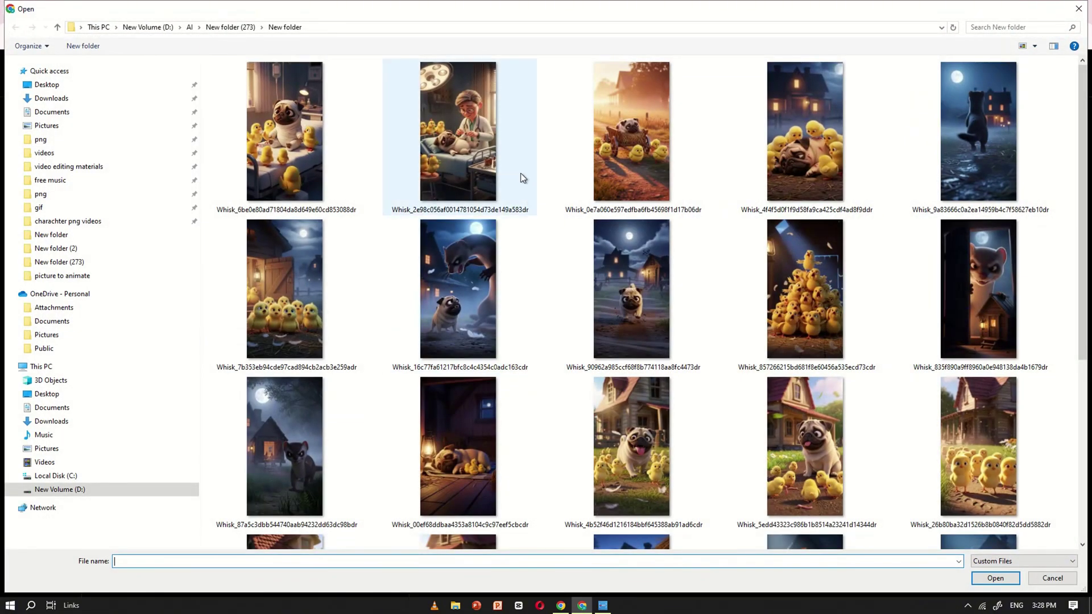
scroll(520, 174, "down", 5)
double_click(961, 296)
Generate a video with the prompt 'cute yellow chick extremely crying' and open its details
double_click(550, 512)
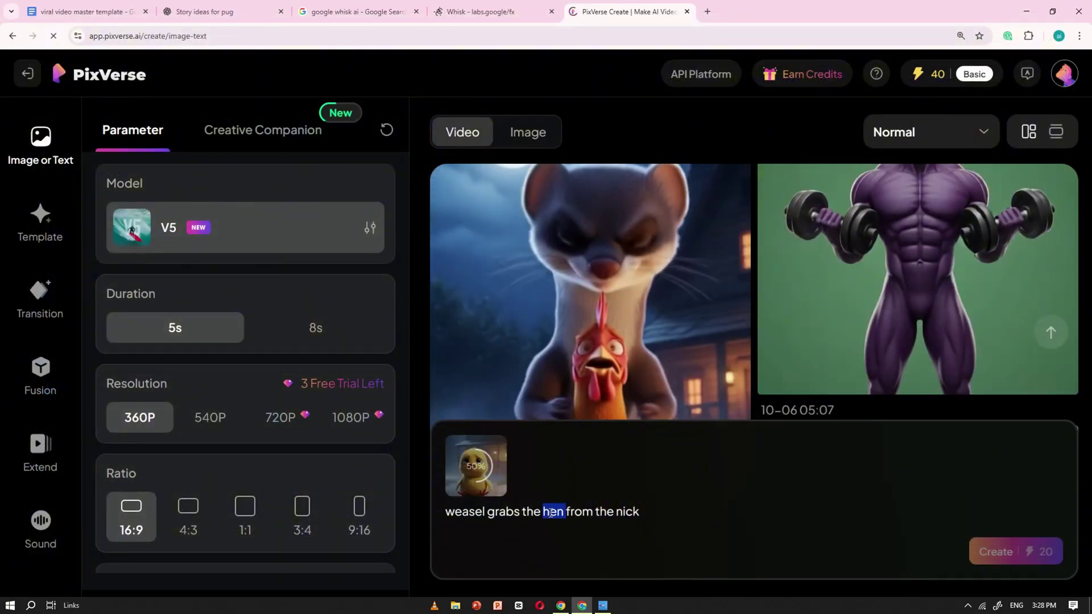
key("ctrl+a")
key("BackSpace")
type("cute yellow chick extremely crying")
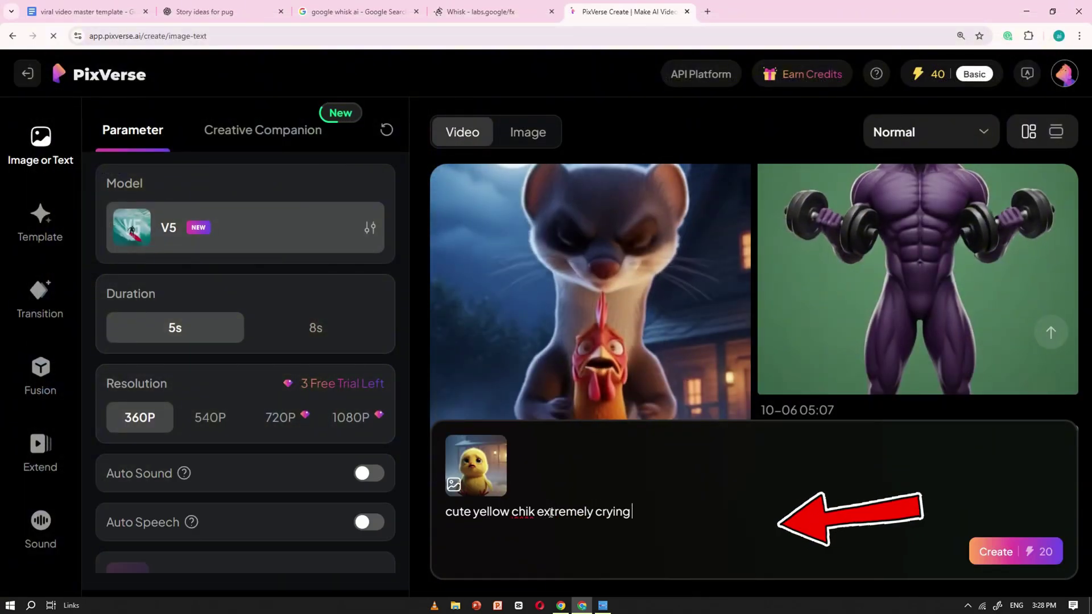
left_click(535, 512)
key("BackSpace")
type("ck")
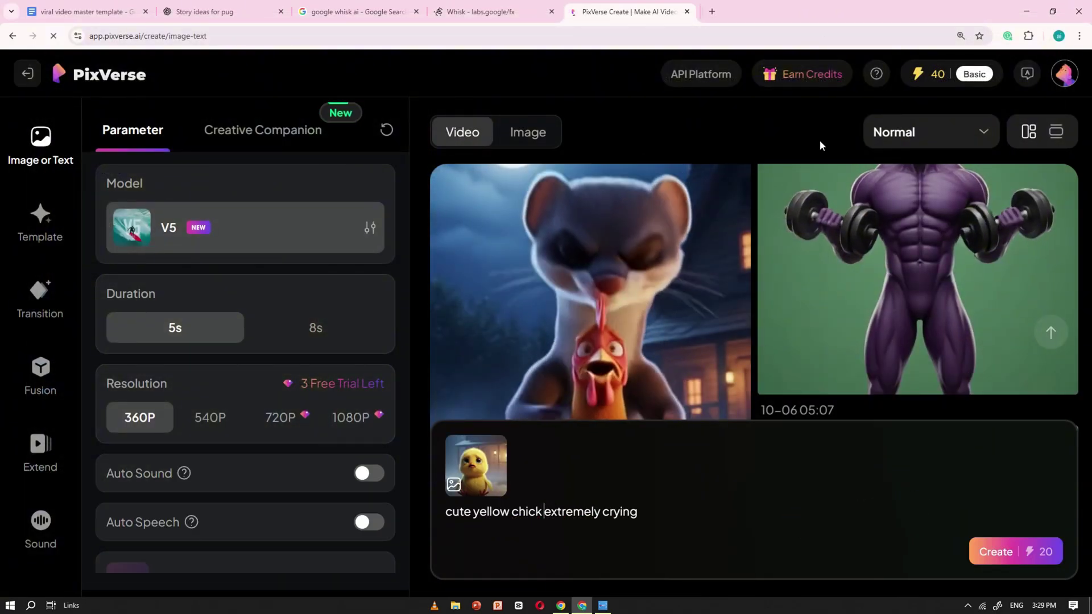
left_click(998, 550)
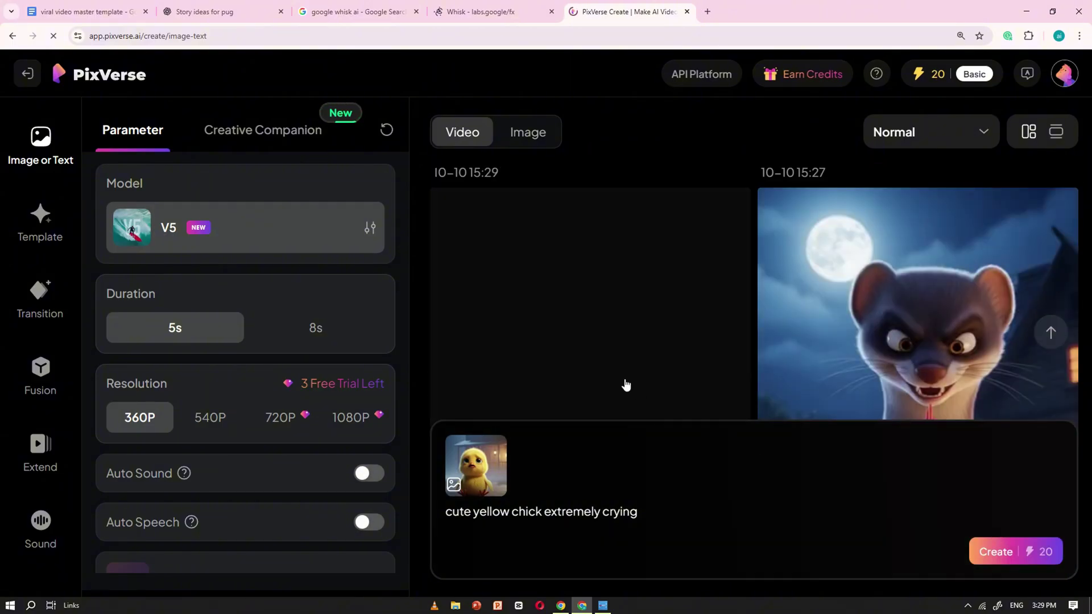
left_click(603, 304)
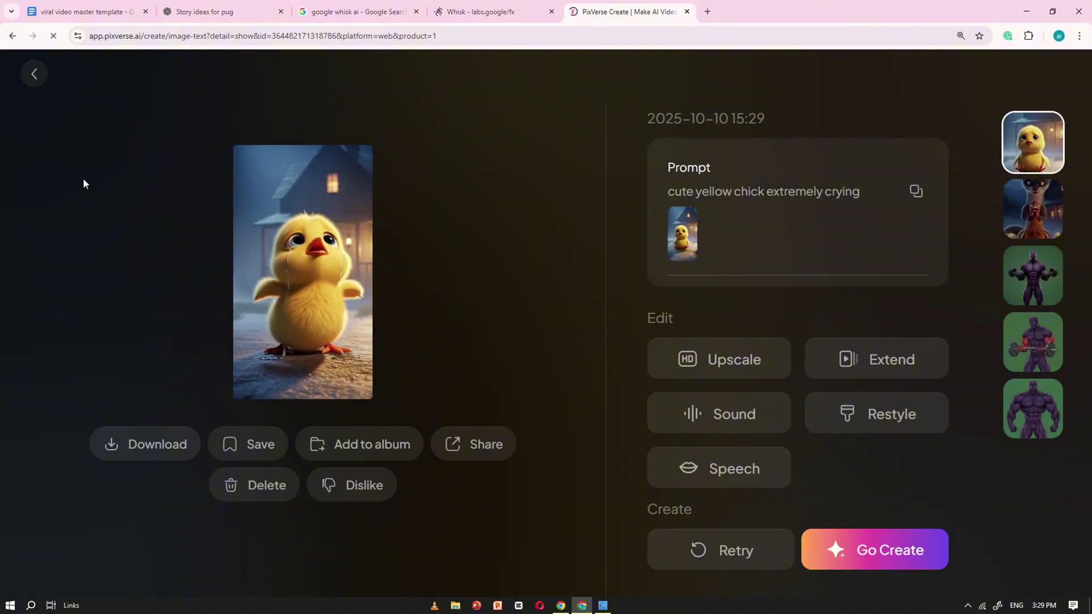
Go back from the chick video's details to the PixVerse create page
left_click(34, 74)
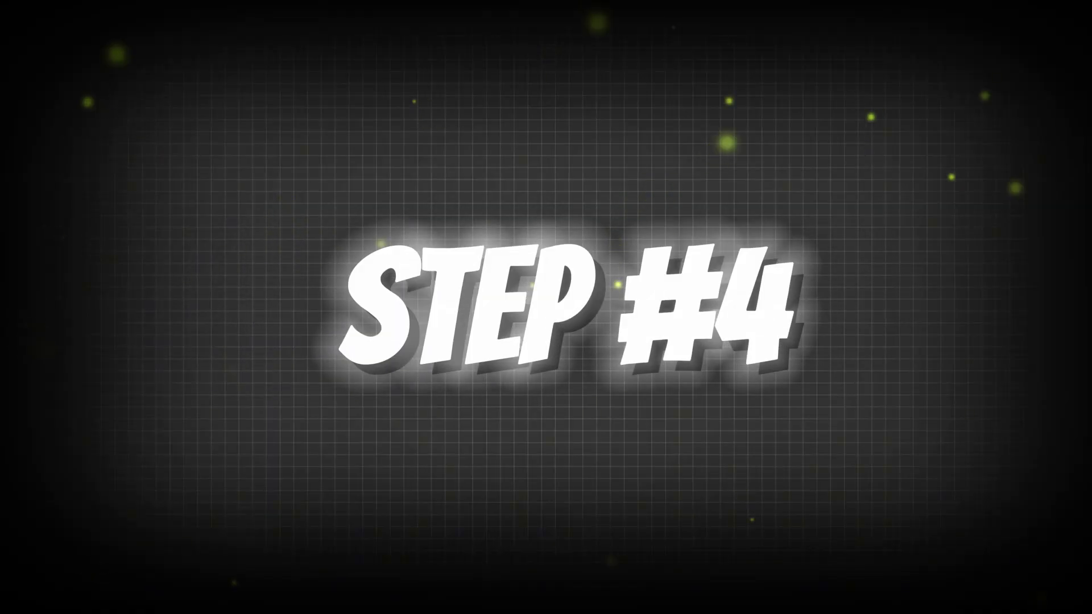
Search Pixabay sound effects for puppy bark, then chicken sounds, previewing a chicken track
type("puppy")
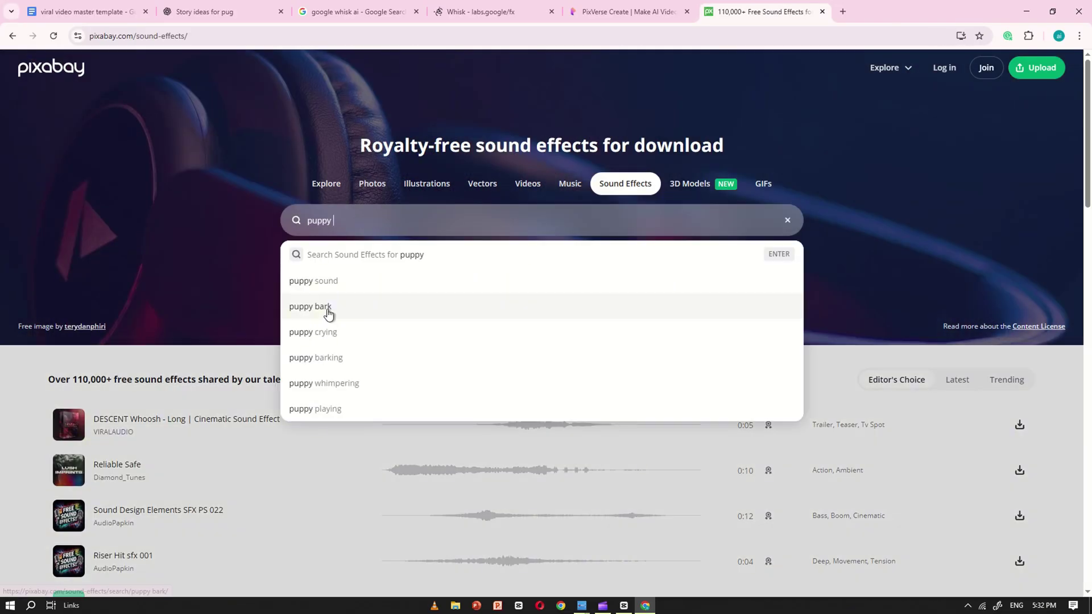
left_click(329, 308)
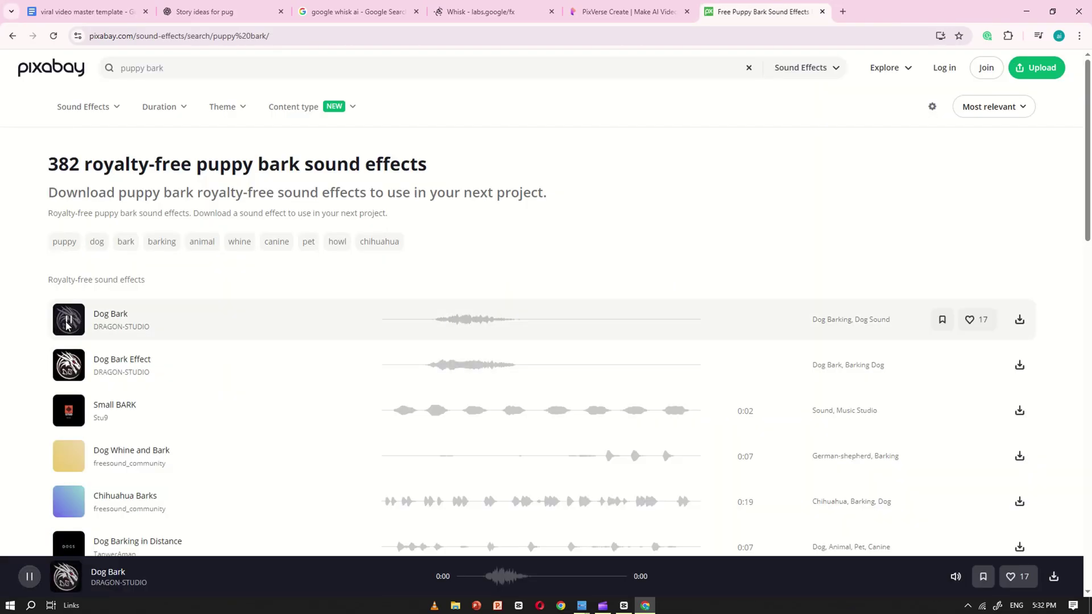
left_click(525, 68)
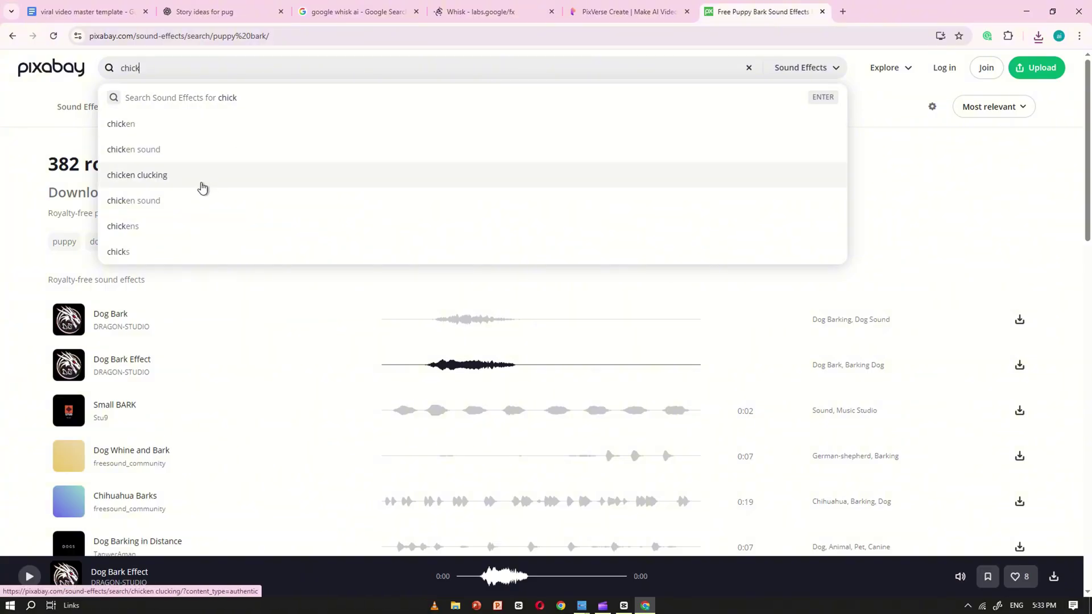
left_click(203, 199)
left_click(424, 365)
Search 'chicks sounds' and download the Short Chick Sound effect
left_click(253, 72)
type("chick")
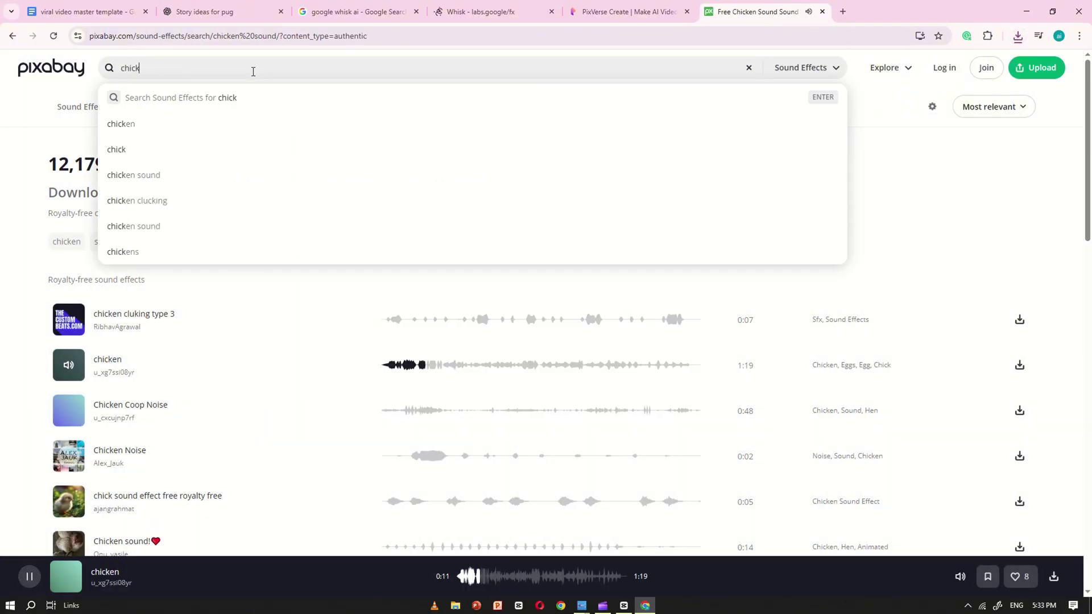
type("s sounds")
key("Return")
left_click(1019, 319)
left_click(796, 352)
left_click(442, 65)
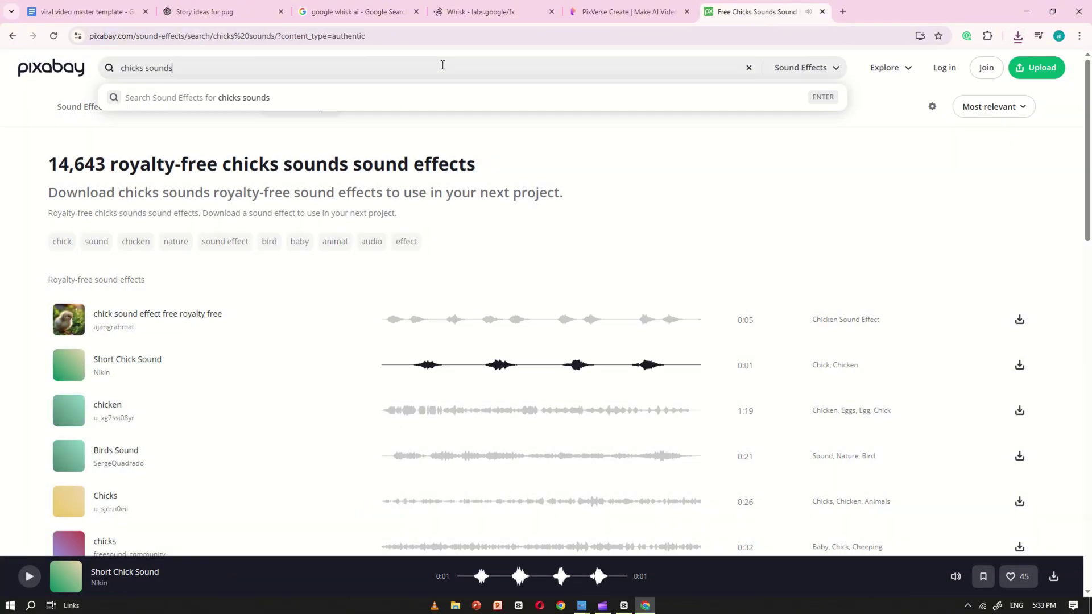
Search 'intense background music' and download CINEMATIC BACKGROUND 3
key("ctrl+a")
type("intense background music")
key("Return")
scroll(69, 376, "down", 1)
left_click(69, 376)
scroll(69, 376, "down", 1)
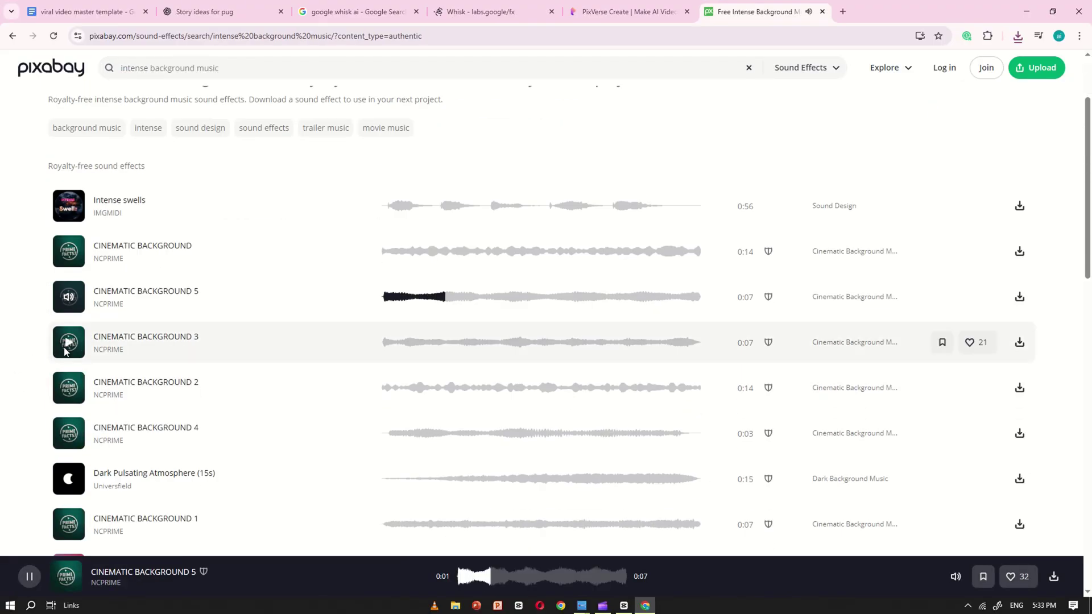
left_click(66, 343)
left_click(1019, 342)
Search running and 'fighting sound' effects and download Punch and Hits
left_click(333, 69)
type("running sound")
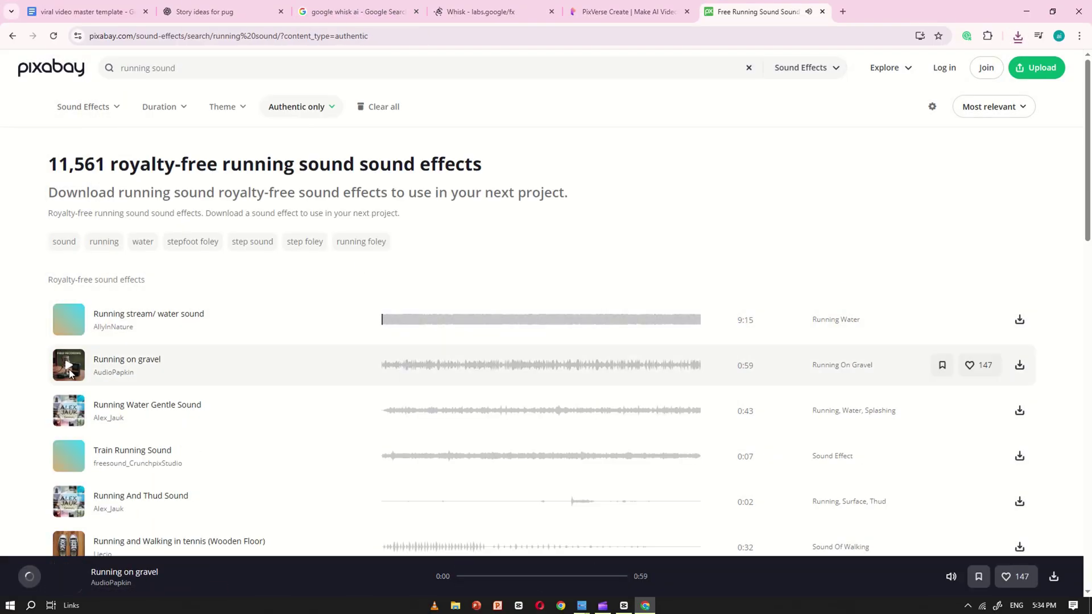
left_click(326, 68)
type("fihting sound")
key("Return")
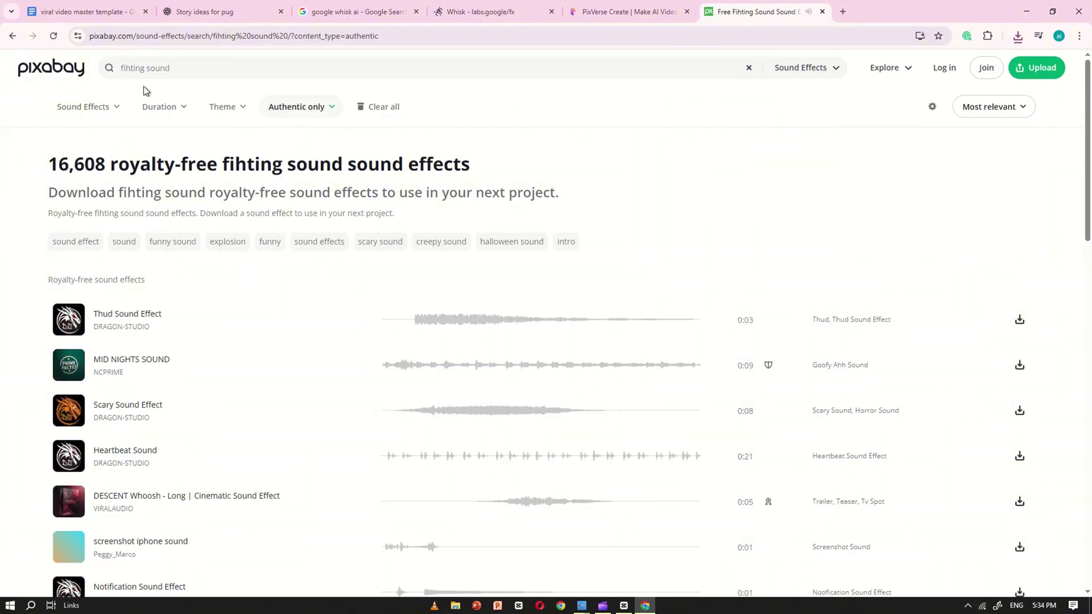
left_click(145, 68)
type("fighting sound")
key("Return")
left_click(69, 365)
left_click(69, 410)
left_click(1019, 410)
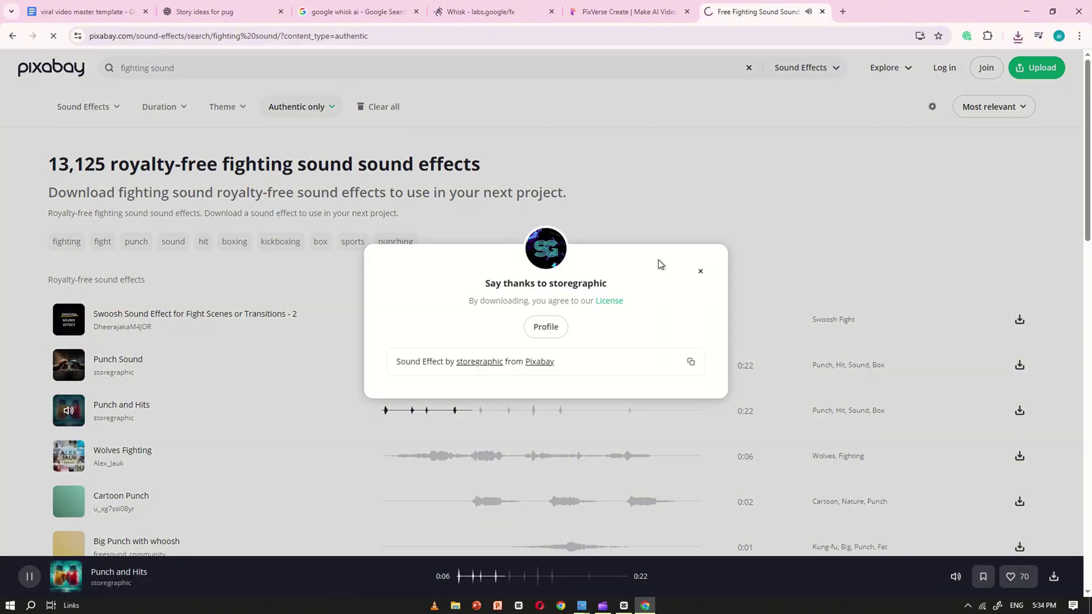
Search 'dog crying' and preview Dog Crying 05, Puppy crying and Injured Street Dog Crying
left_click(333, 68)
type("dog crying")
key("Return")
left_click(540, 319)
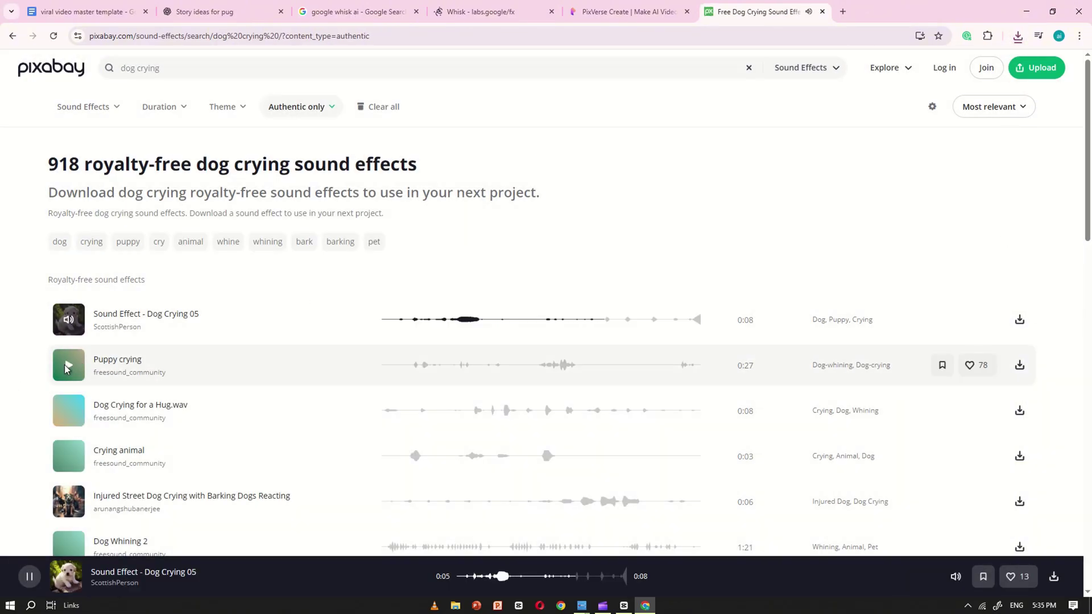
left_click(66, 368)
left_click(555, 501)
key("alt+Tab")
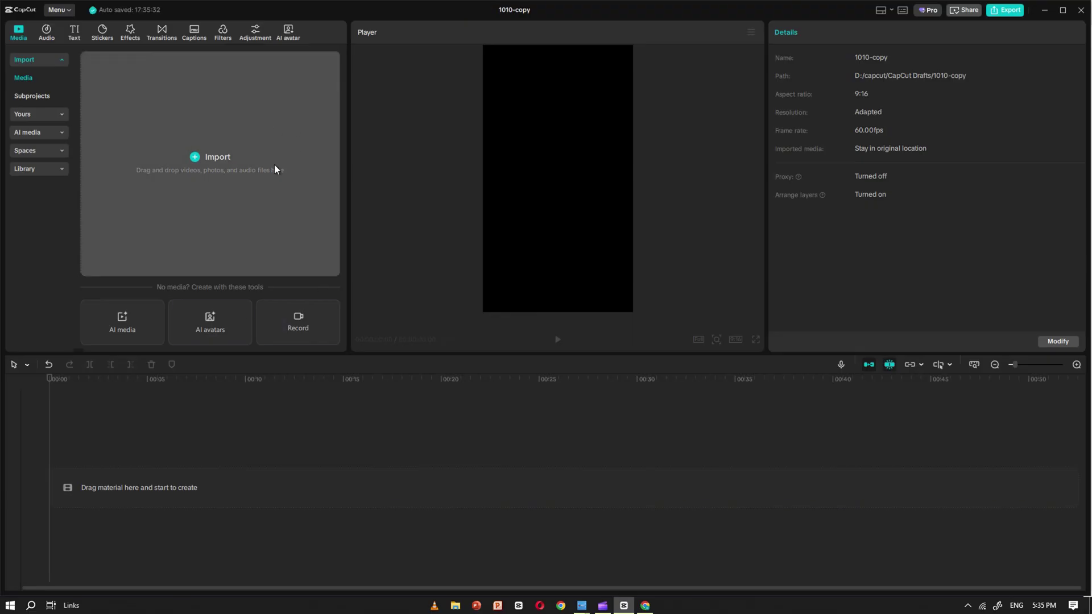
Import the batch of pug story clips into the CapCut project
left_click(183, 187)
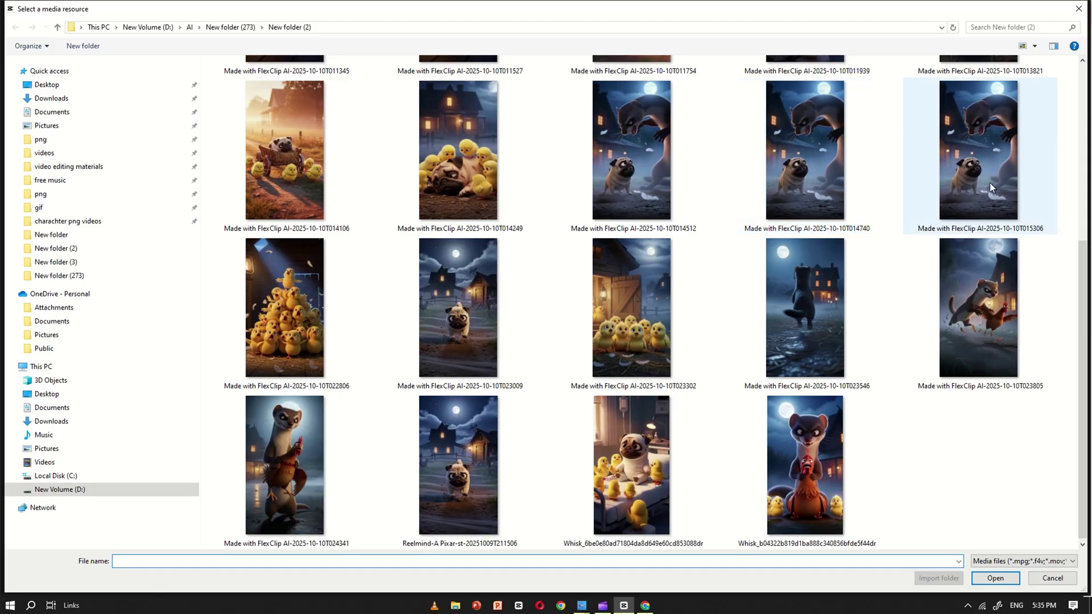
left_click_drag(1071, 126, 336, 465)
left_click(987, 575)
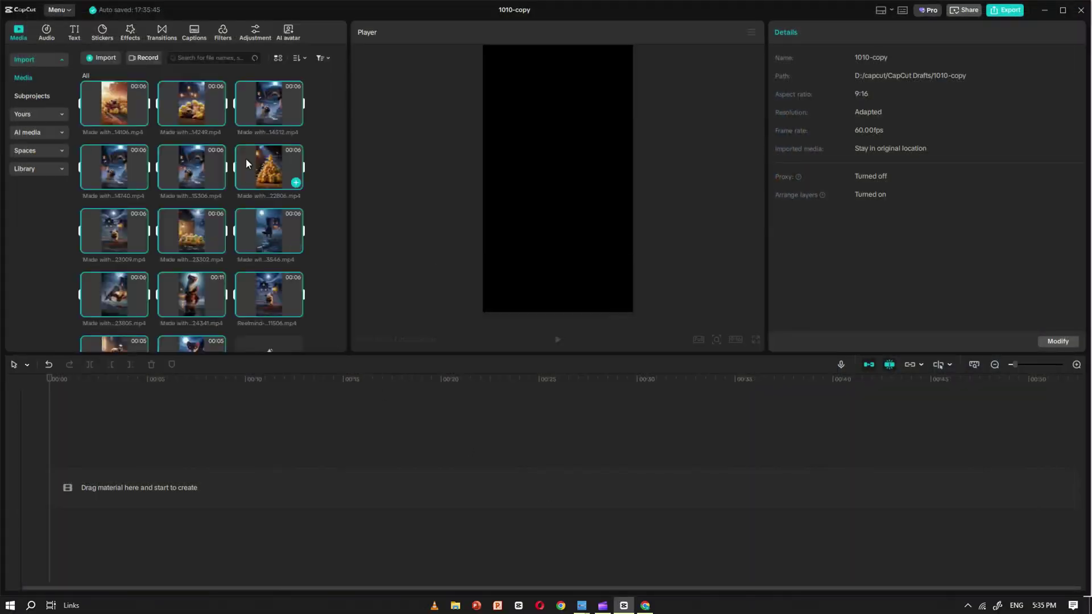
Add the Whisk_b04 clip to the timeline and delete its separated audio
scroll(259, 214, "down", 1)
left_click(218, 327)
left_click_drag(192, 248, 490, 499)
key("ctrl+shift+s")
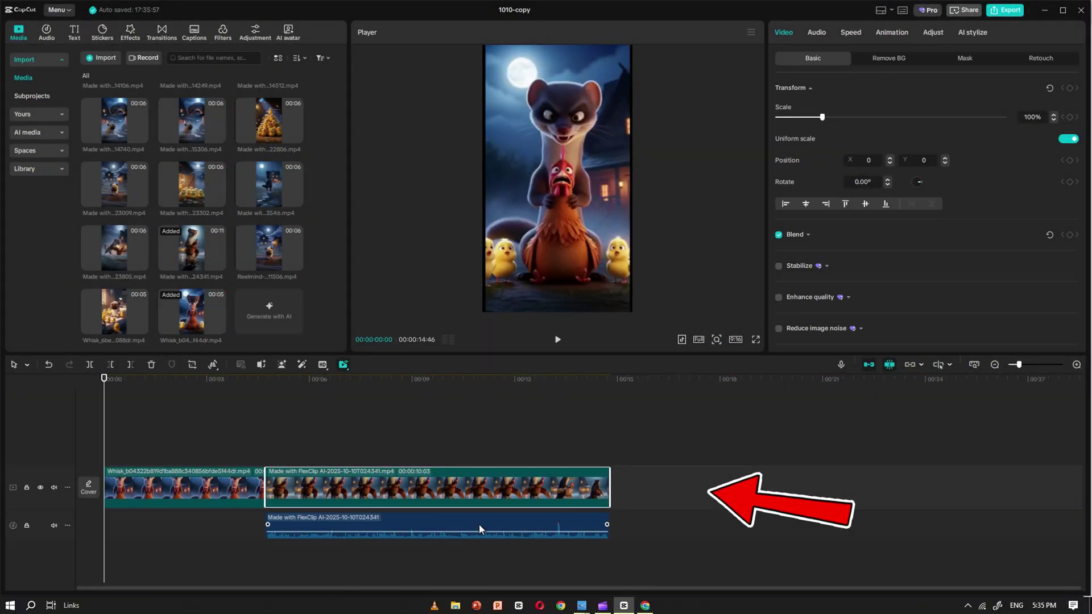
right_click(515, 524)
left_click(534, 343)
Append clips 23805, 3546, 23302, 23009, 22806, 15306, 14249 and 14106 to the timeline
scroll(839, 382, "down", 2)
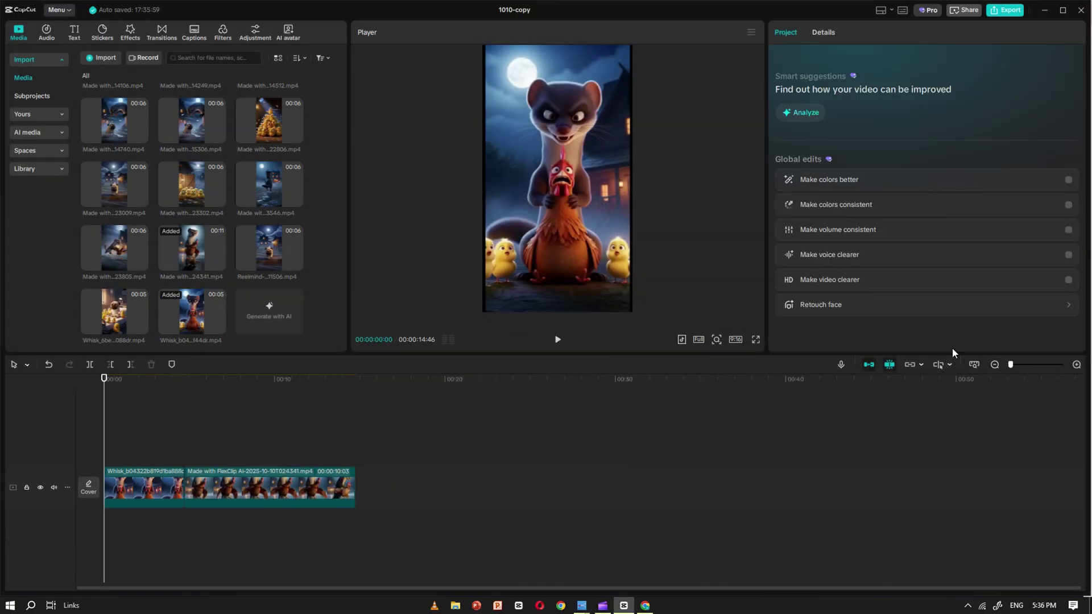
left_click(141, 264)
left_click(295, 200)
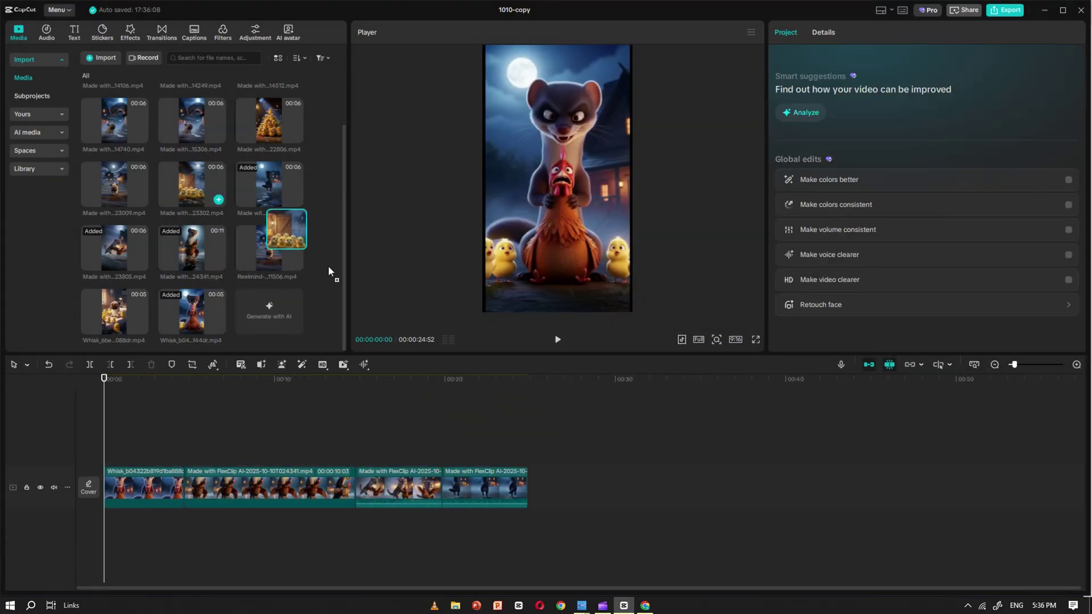
left_click(219, 199)
left_click(141, 199)
left_click(296, 136)
left_click(995, 365)
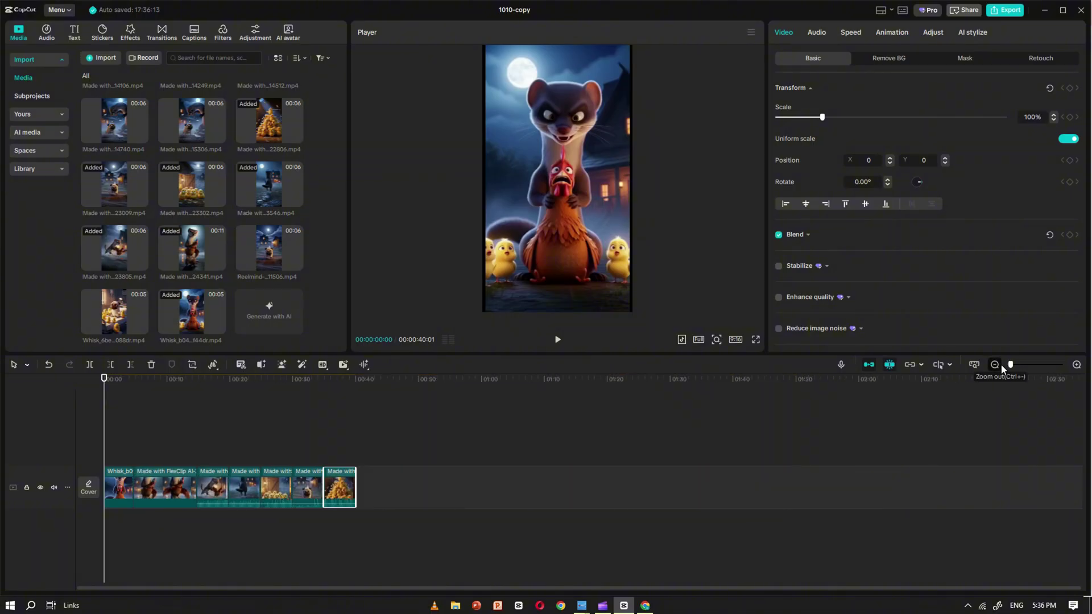
scroll(219, 188, "up", 1)
left_click(218, 187)
left_click(218, 124)
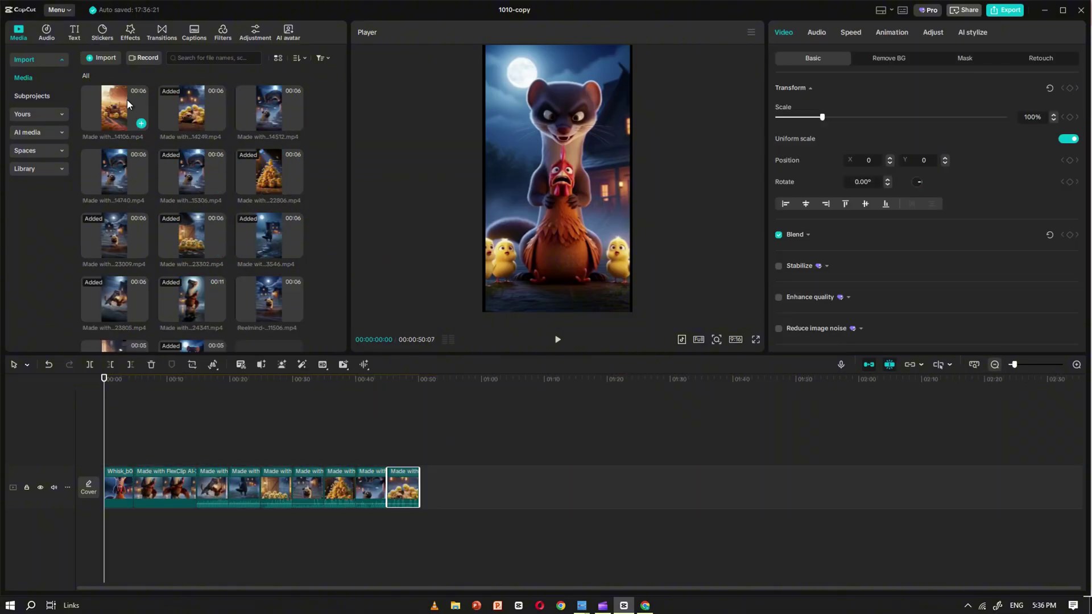
left_click(141, 123)
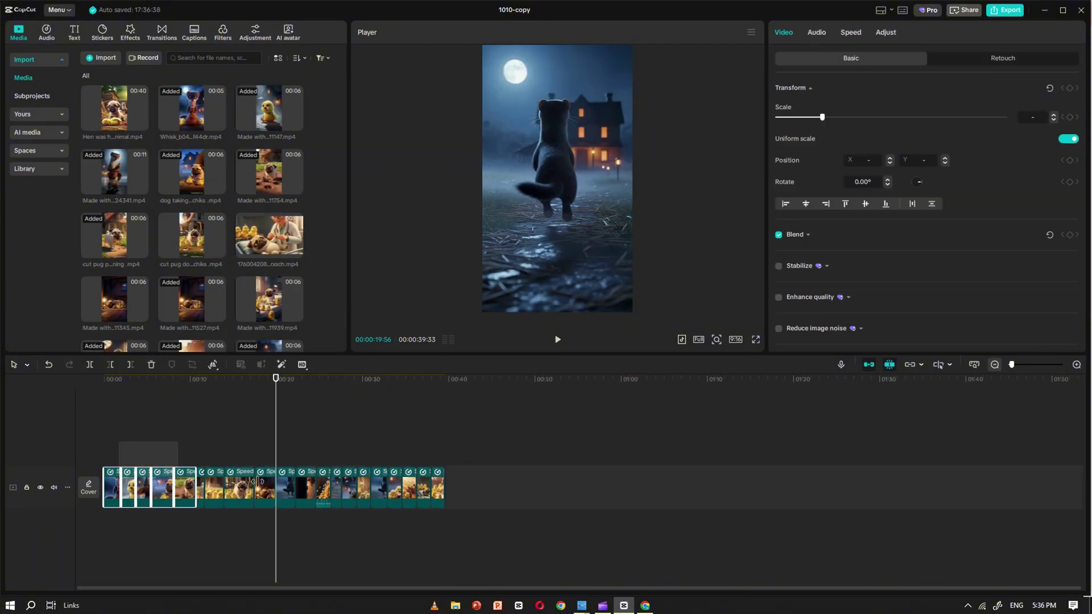
Speed all timeline clips up to 2.00x and select the downloaded sound-effect files
left_click(487, 459)
key("ctrl+a")
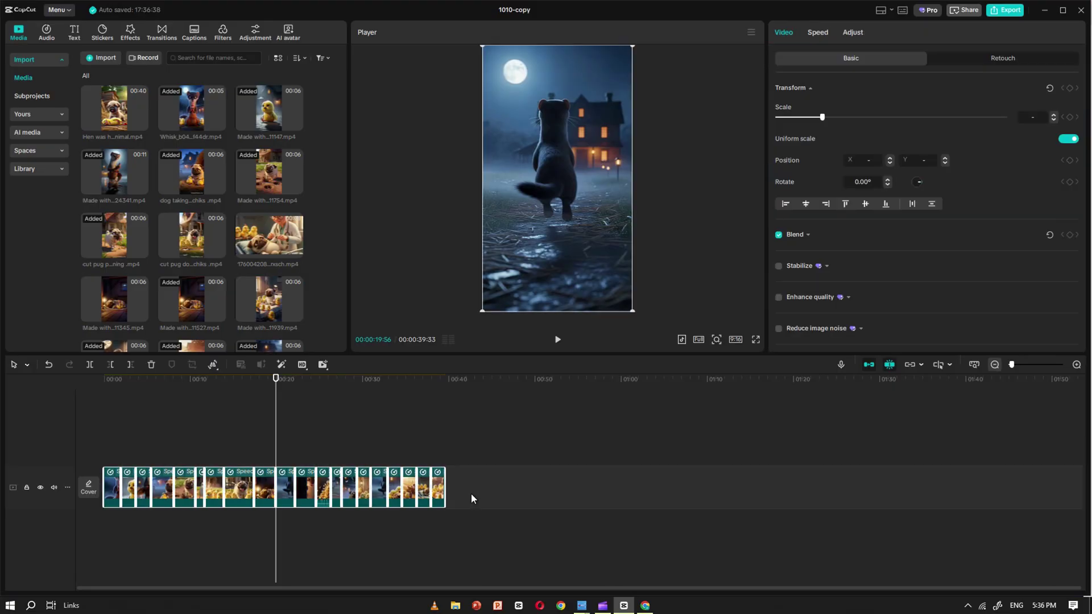
left_click(820, 37)
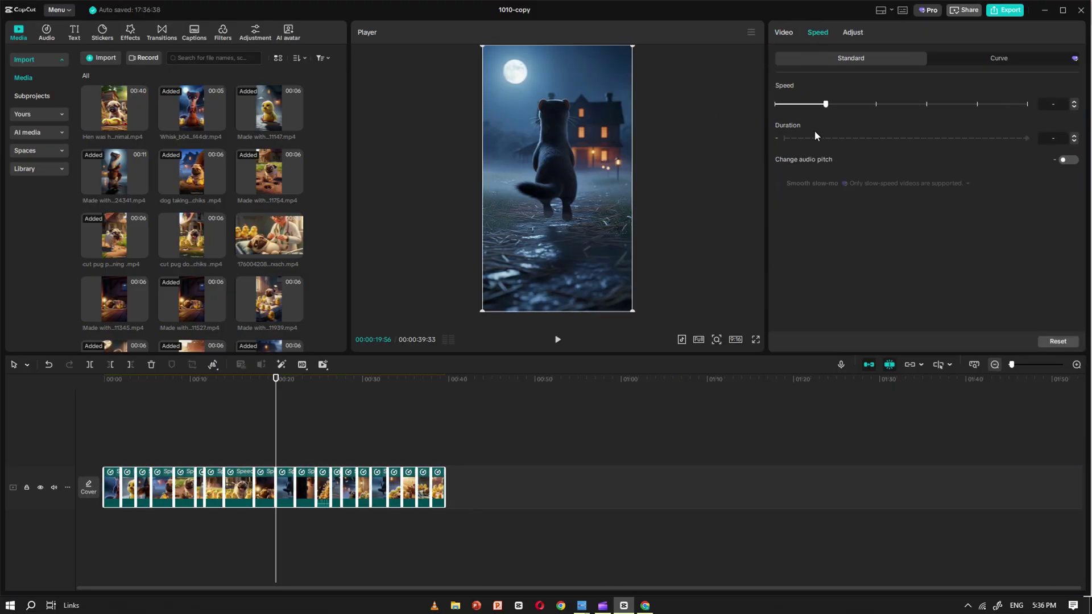
left_click(877, 104)
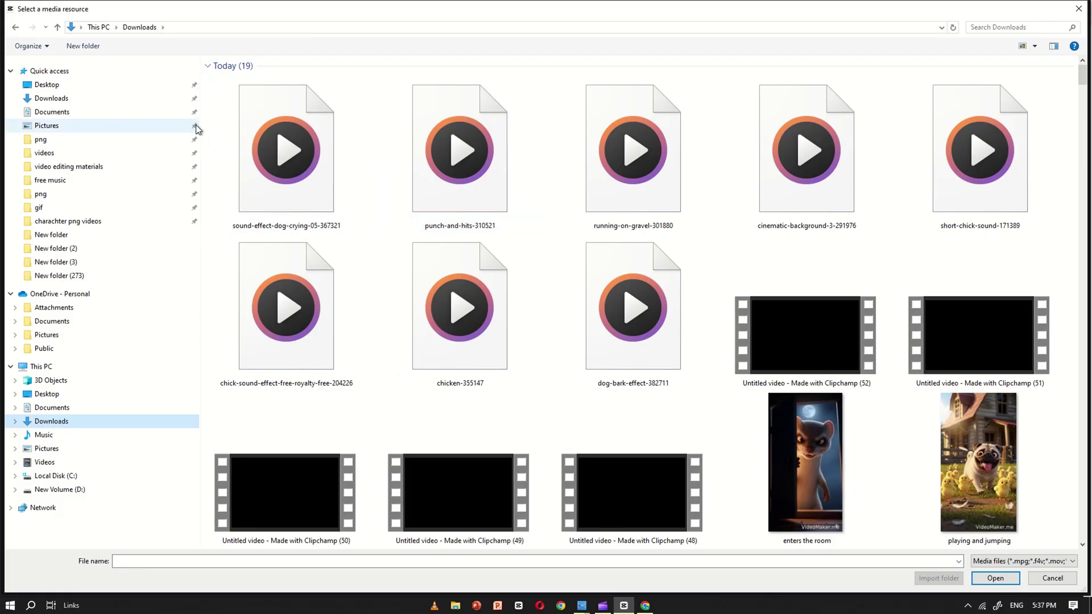
left_click_drag(203, 132, 921, 187)
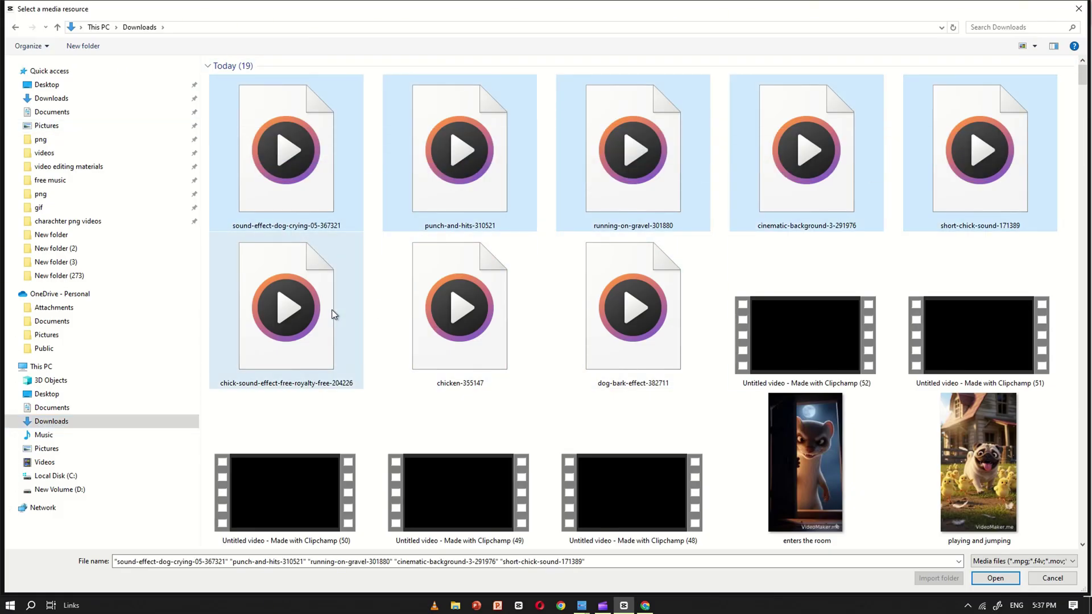
Import the chick-sound, chicken and dog-bark audio files
left_click(332, 309, "ctrl")
left_click(459, 307, "ctrl")
left_click(633, 307, "ctrl")
key("Return")
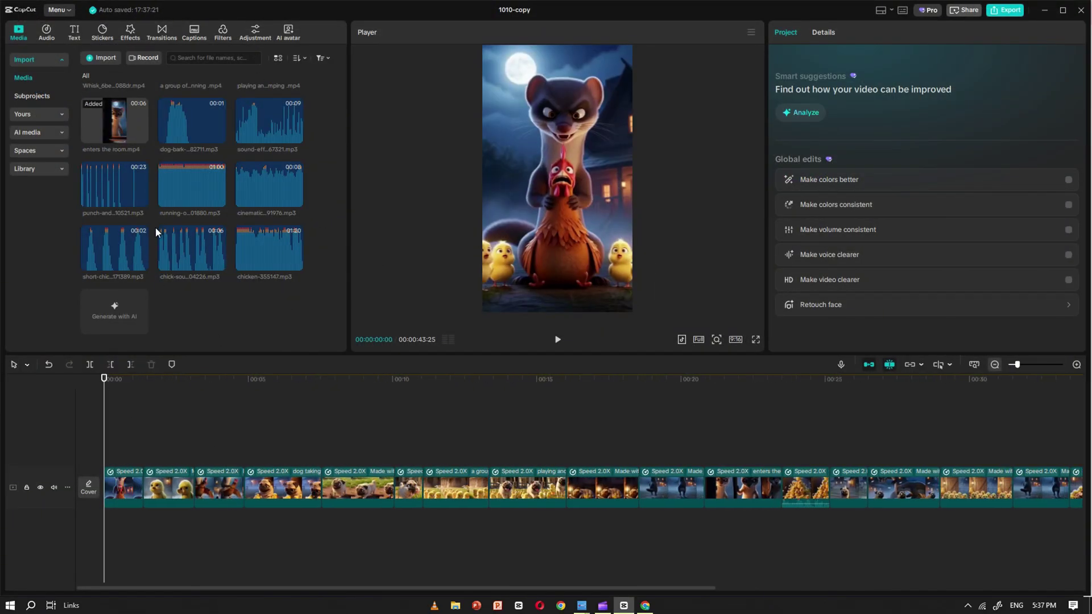
Place the chicken, chick, dog-bark and dog-crying sounds on the audio tracks
left_click_drag(269, 249, 107, 536)
left_click(192, 249)
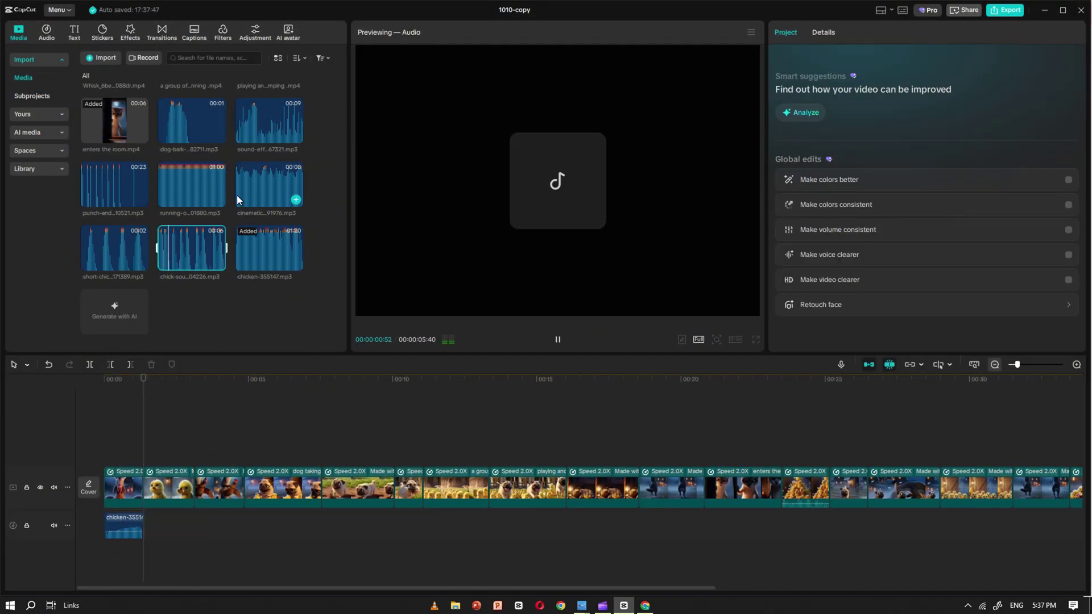
left_click_drag(191, 248, 165, 526)
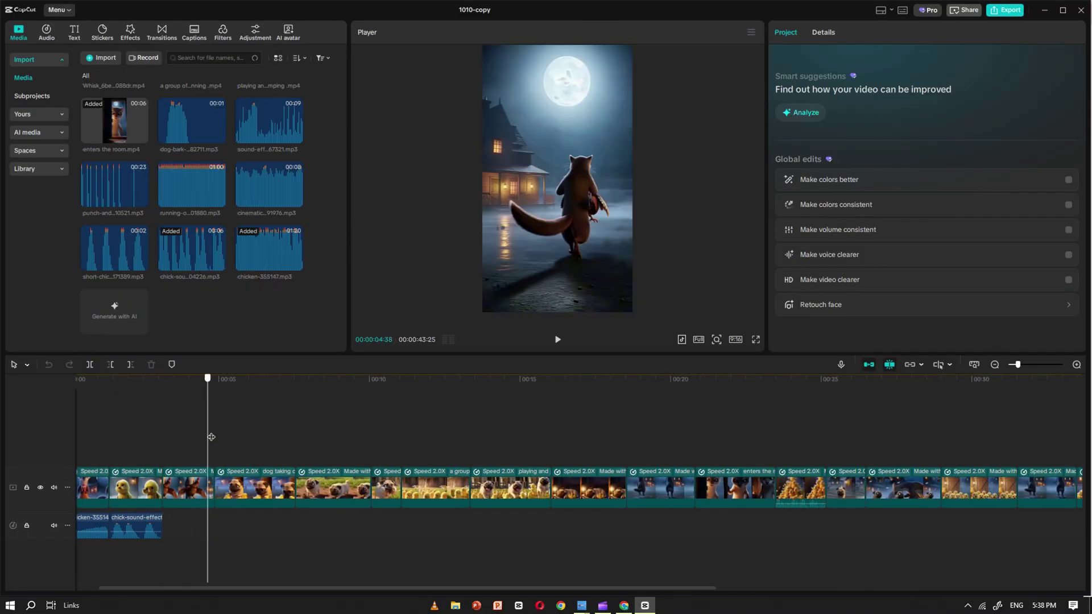
left_click(211, 436)
left_click(219, 136)
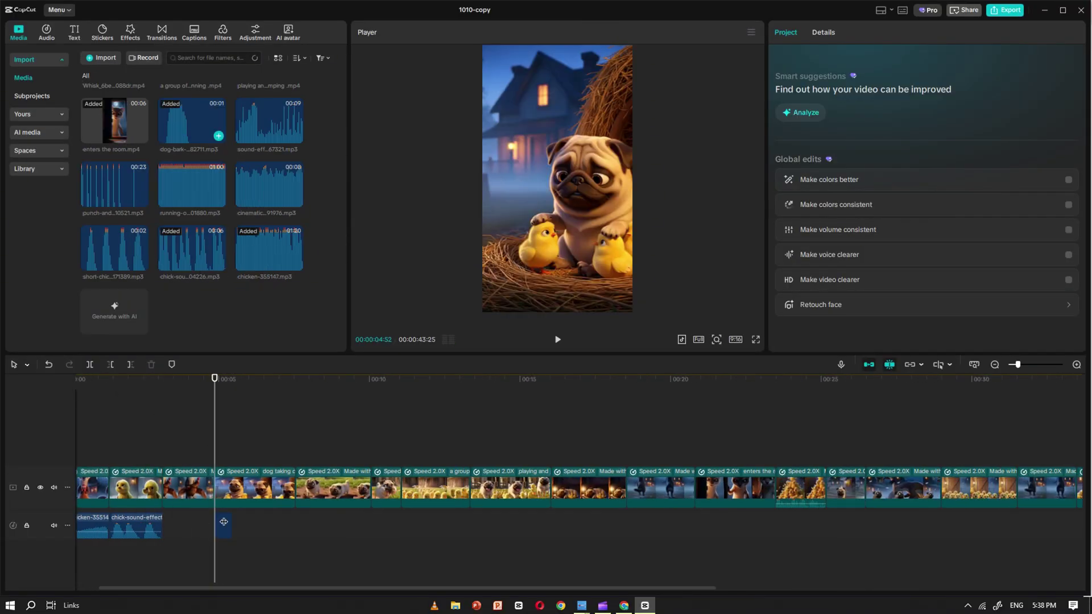
left_click(297, 135)
left_click(307, 516)
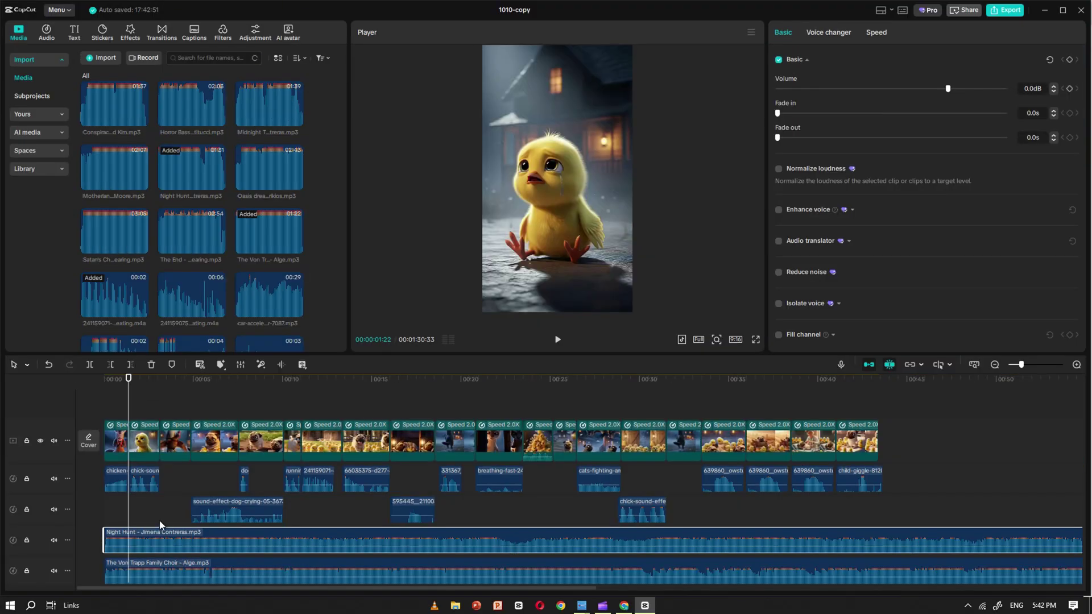
Trim the Night Hunt music tail and move the Von Trapp Family Choir music to the playhead
left_click(160, 524)
scroll(160, 525, "down", 1)
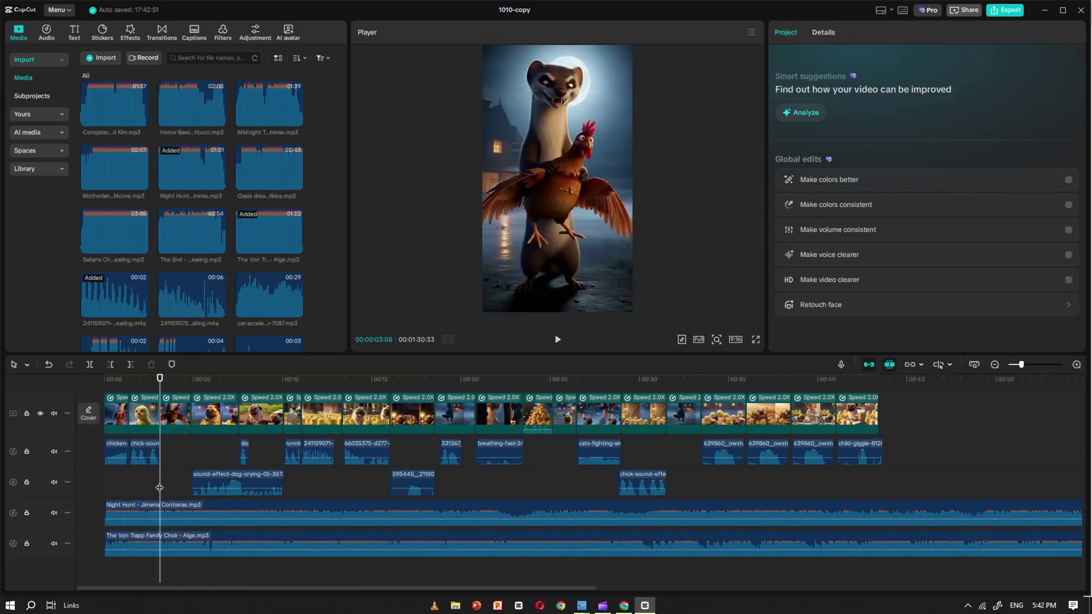
left_click(147, 515)
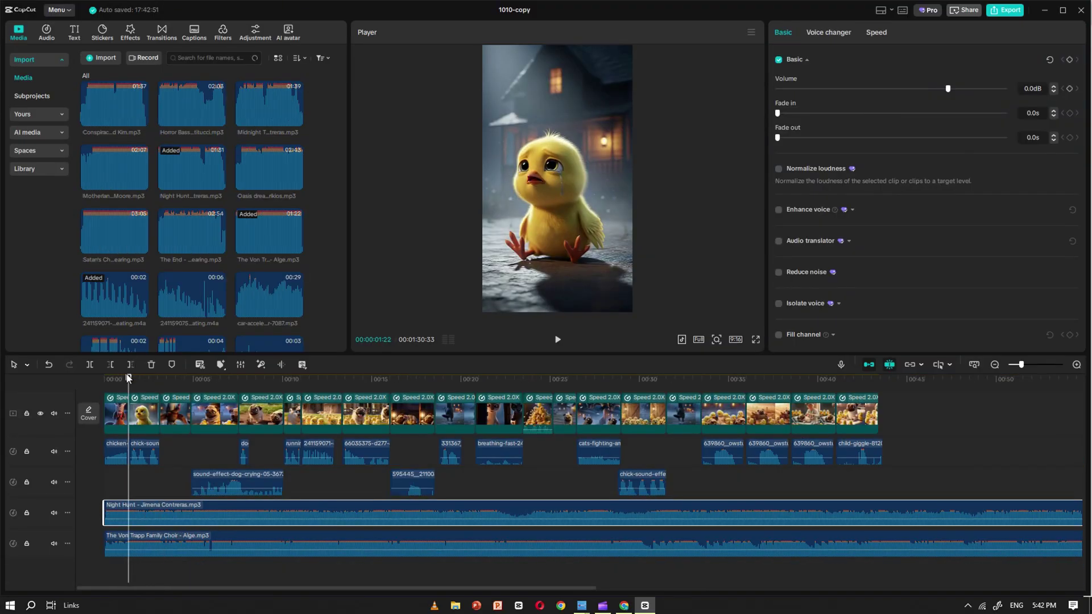
left_click(130, 365)
left_click_drag(145, 545, 170, 547)
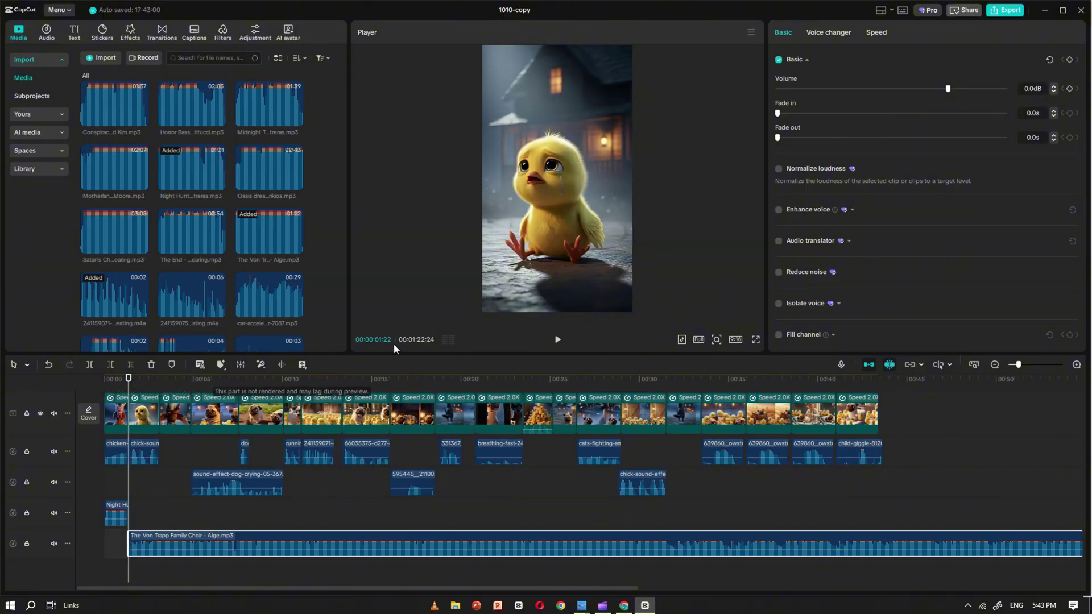
left_click(158, 515)
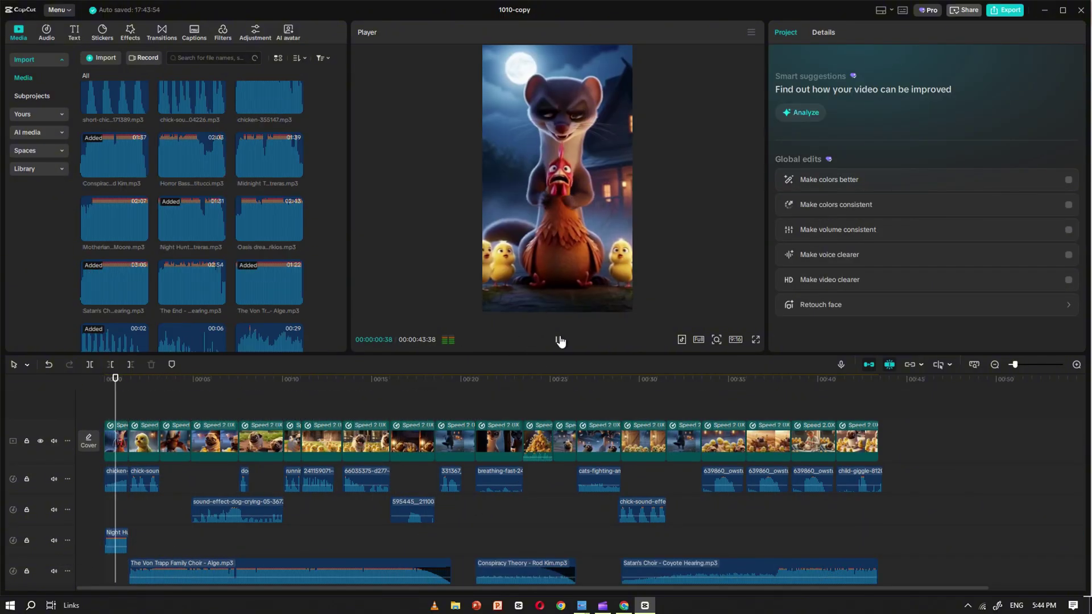
left_click_drag(146, 401, 664, 392)
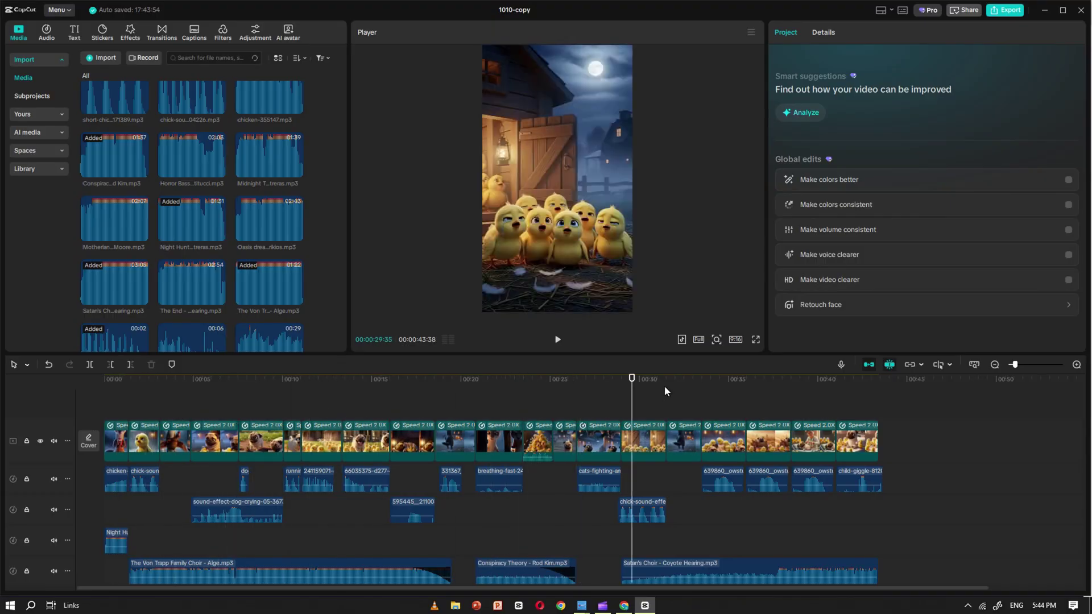
Export 1010-copy as a 4K, 60fps HEVC MP4
left_click(1005, 10)
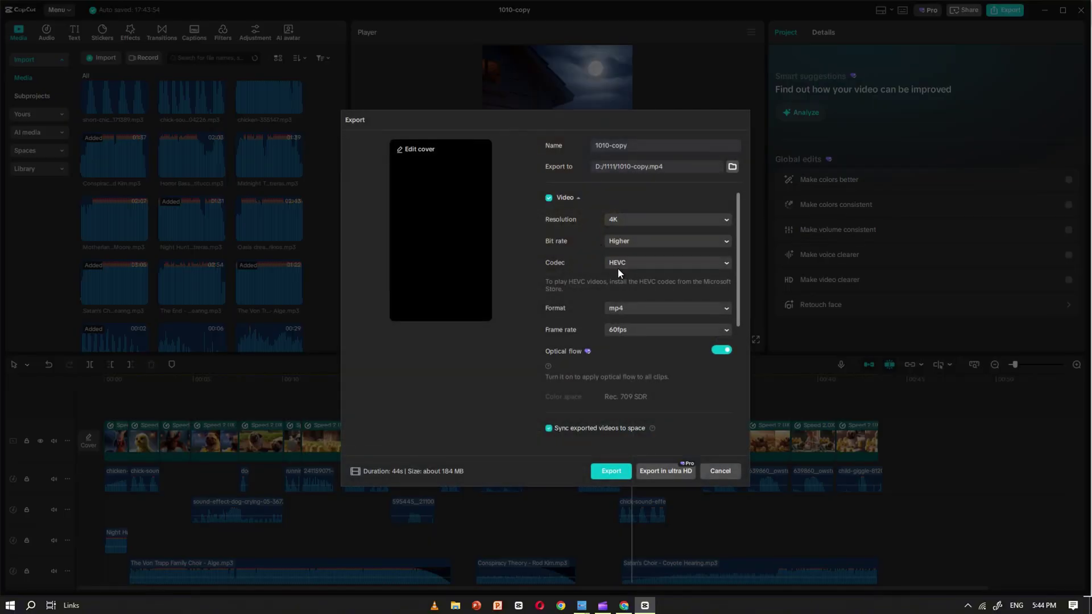
left_click(612, 471)
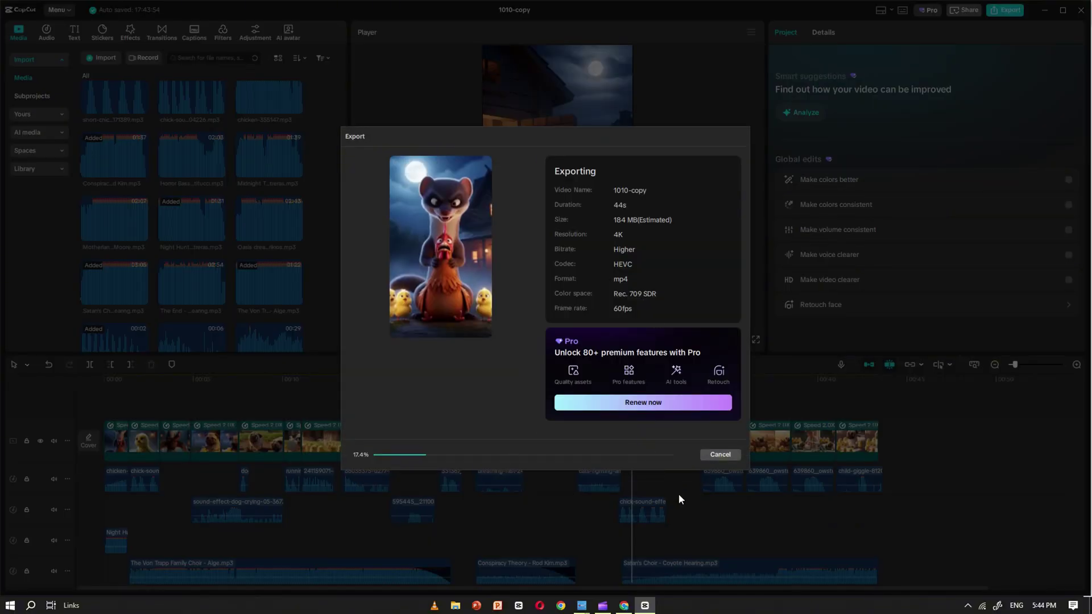